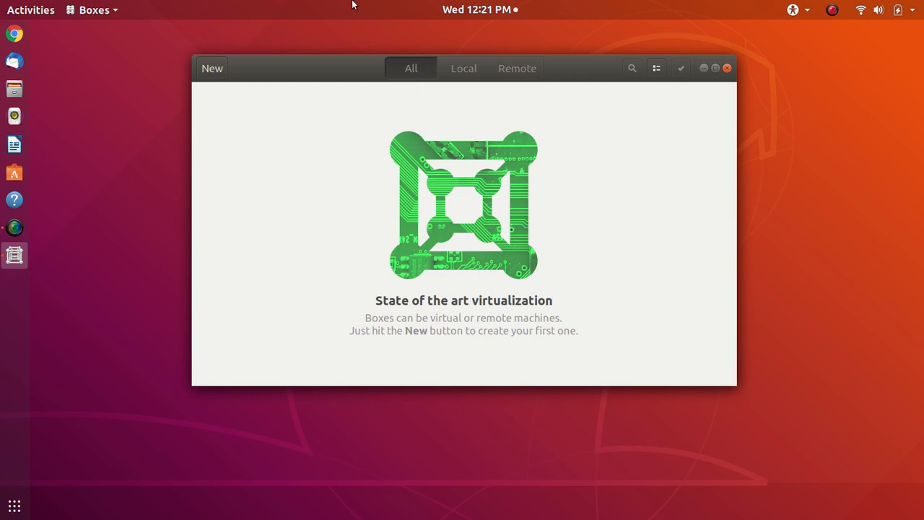
Create a new box from Downloads/ISO/linuxmint-19.3-cinnamon-64bit.iso
click(212, 69)
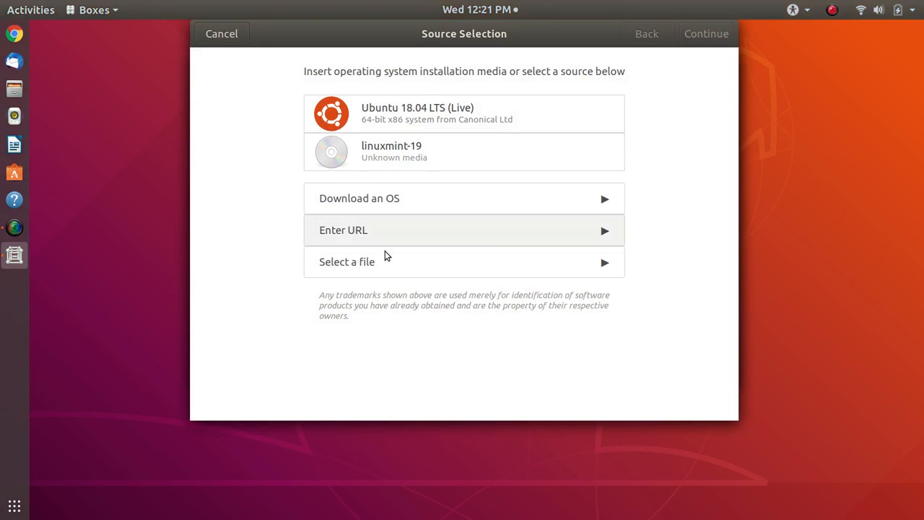
click(432, 263)
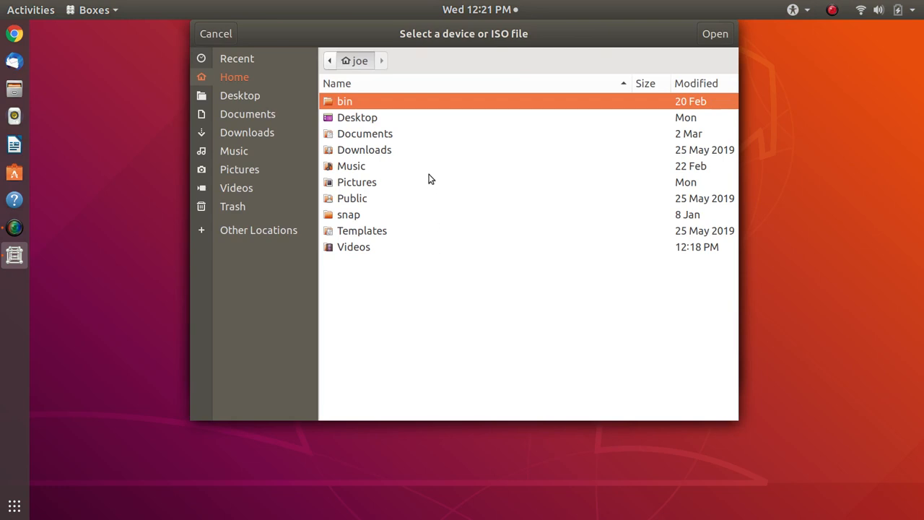
click(426, 150)
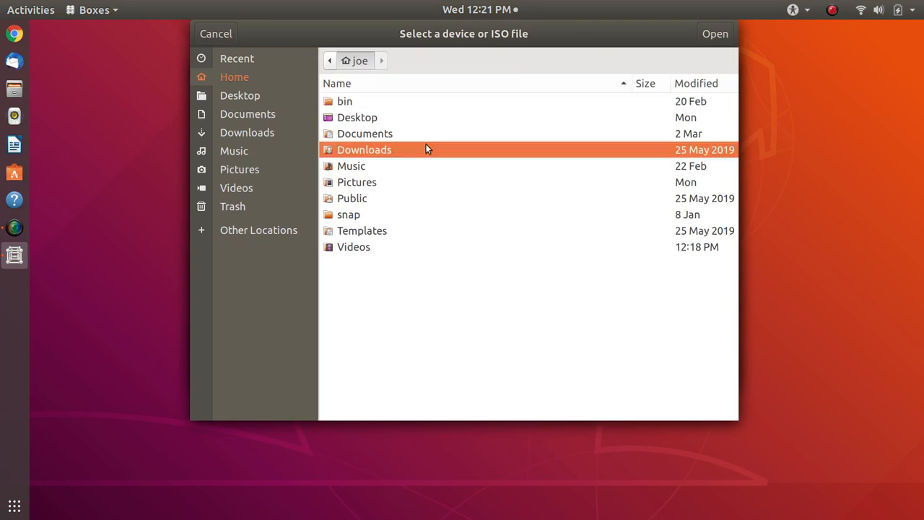
double_click(426, 149)
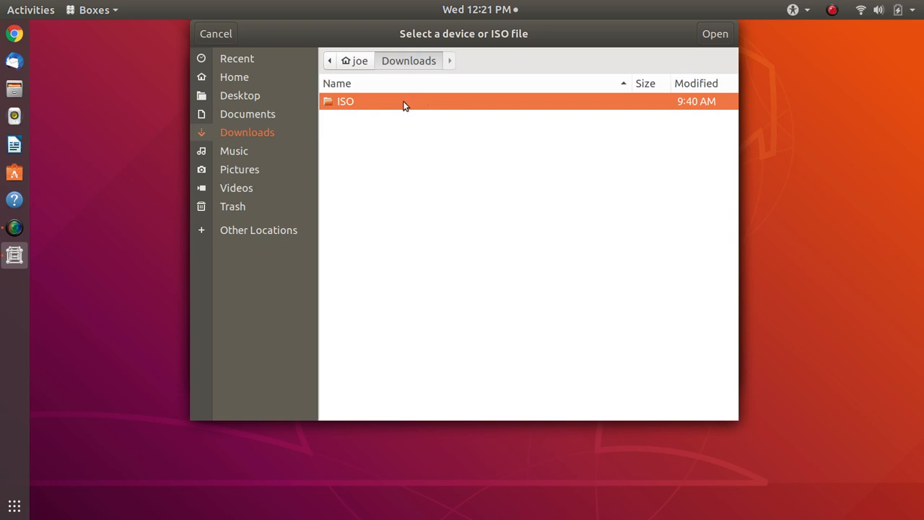
double_click(335, 106)
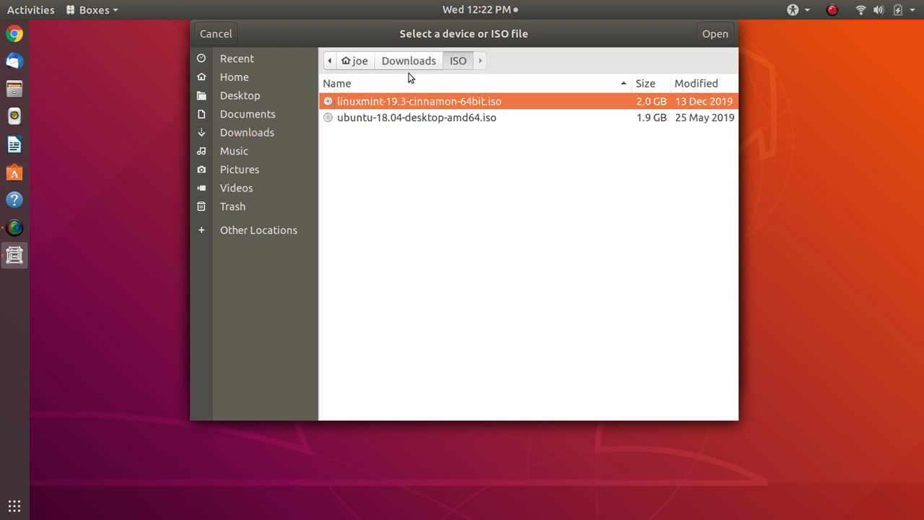
double_click(466, 102)
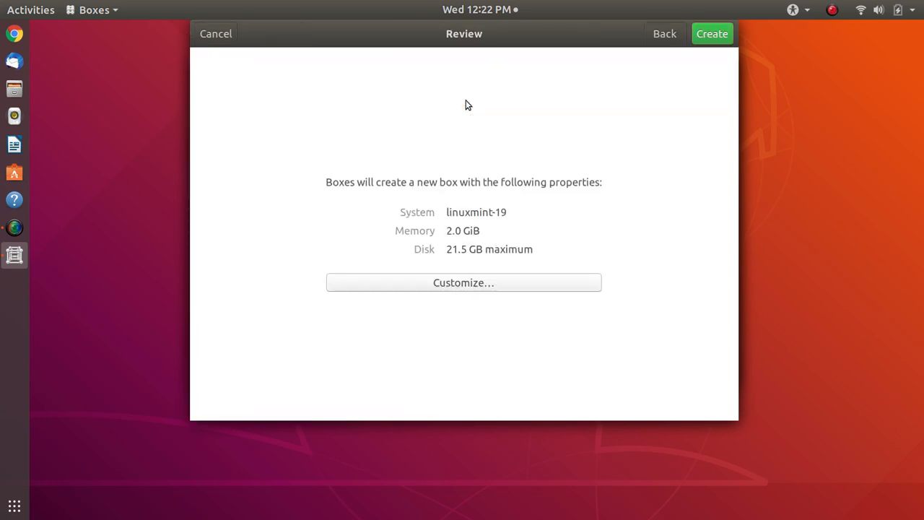
Raise the linuxmint-19 box's memory to 4.2 GiB and create the box
click(482, 286)
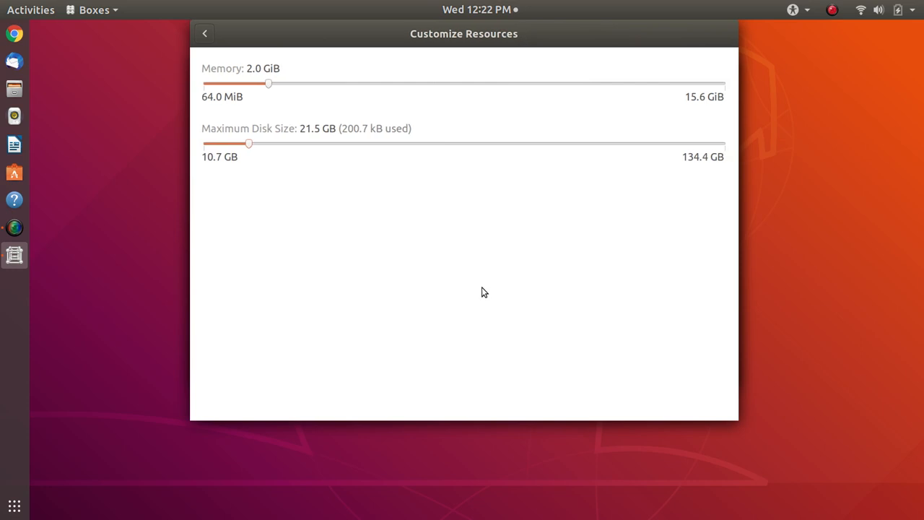
click(320, 84)
click(344, 84)
click(204, 36)
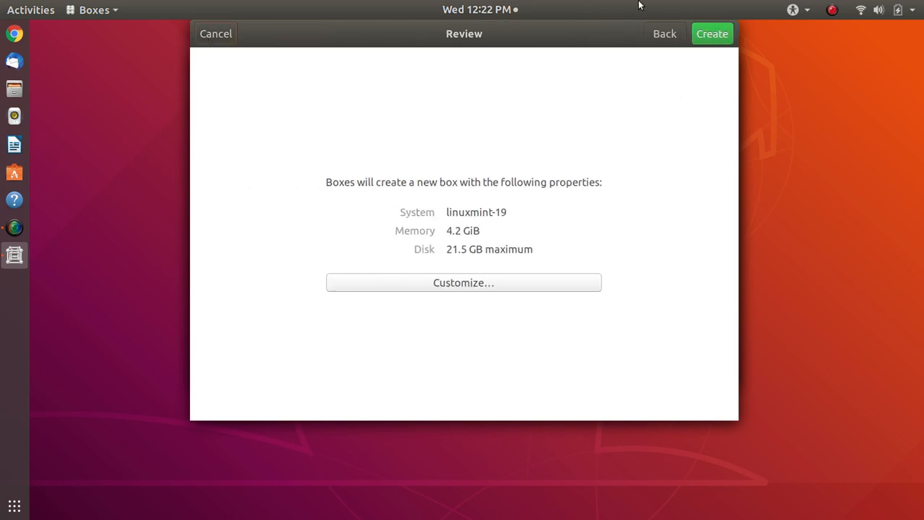
click(714, 35)
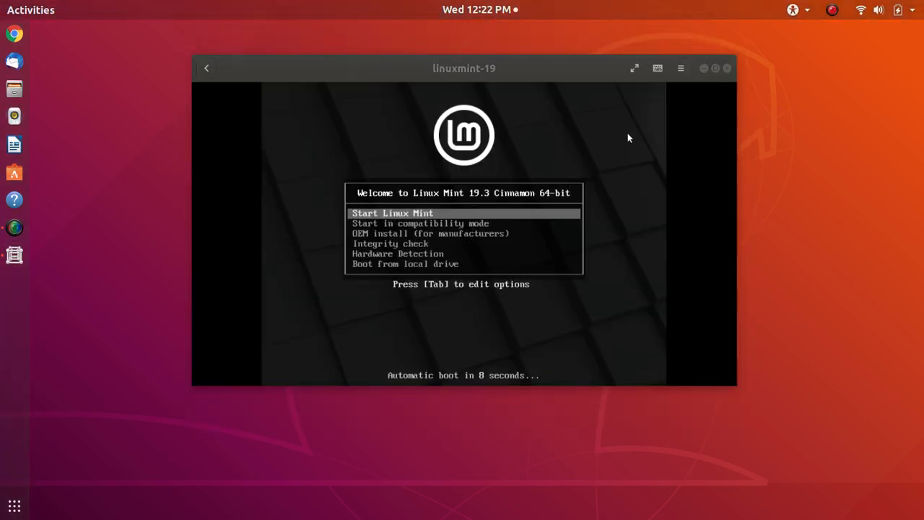
In fullscreen, boot the 'OEM install (for manufacturers)' entry, then release the keyboard with Ctrl+Alt
click(633, 68)
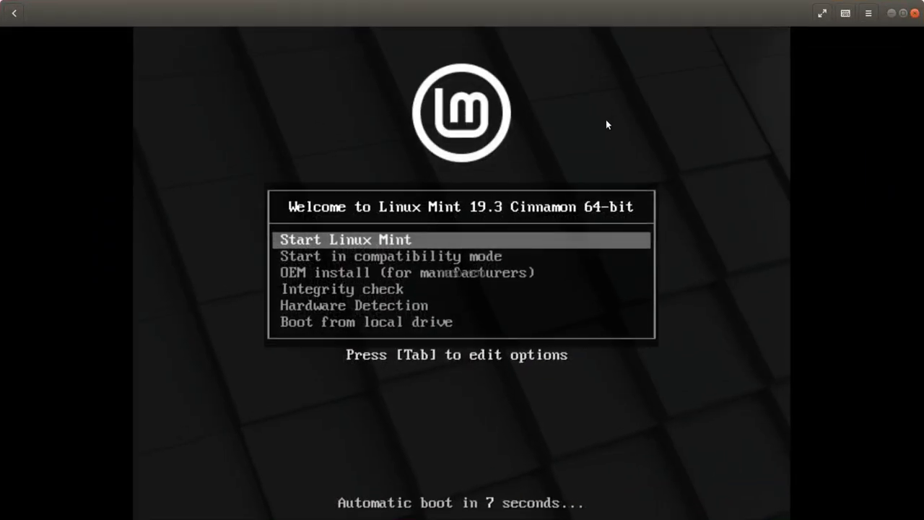
key(Up)
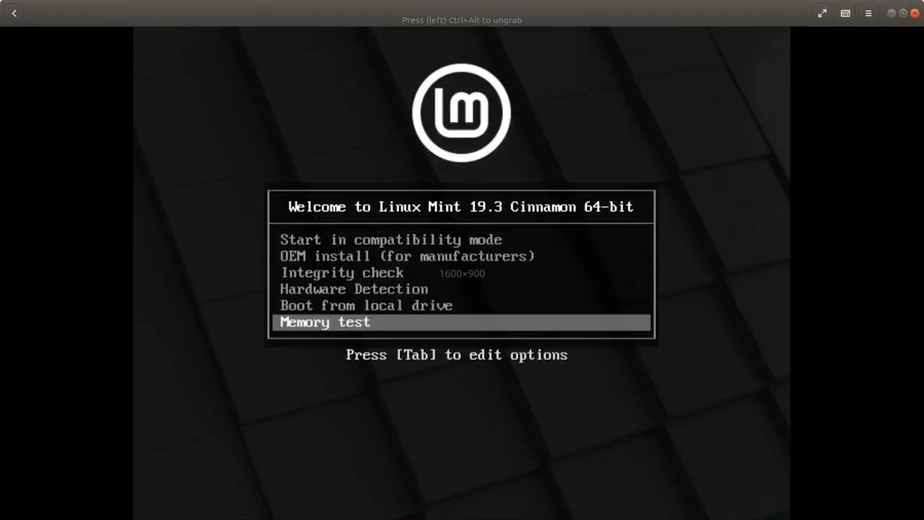
key(Up)
key(Up)
key(Up)
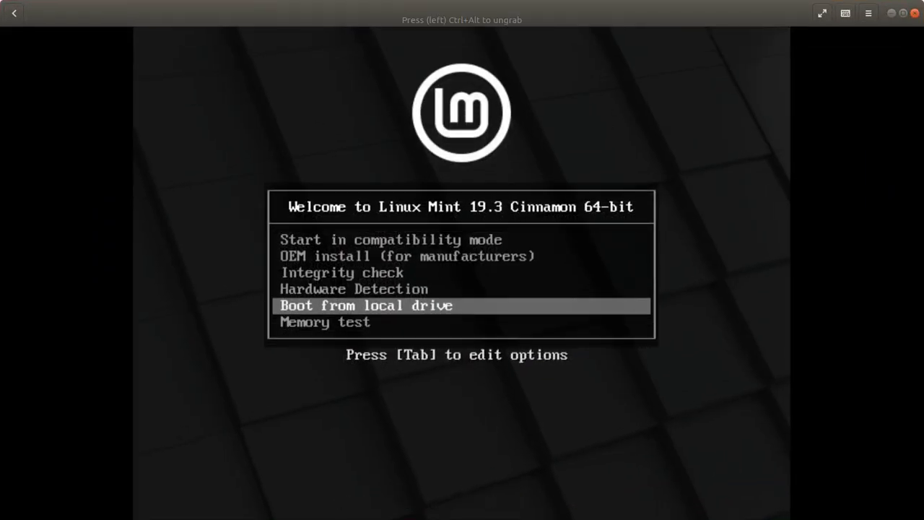
key(Up)
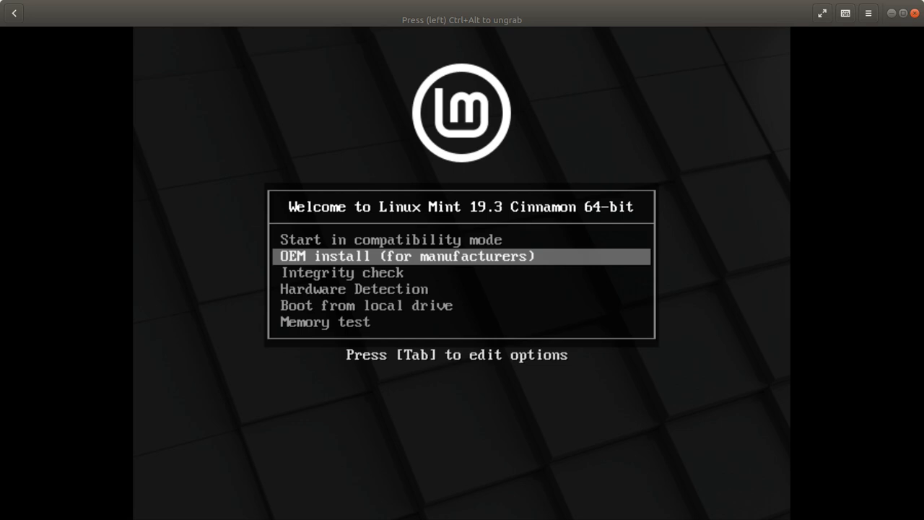
key(Return)
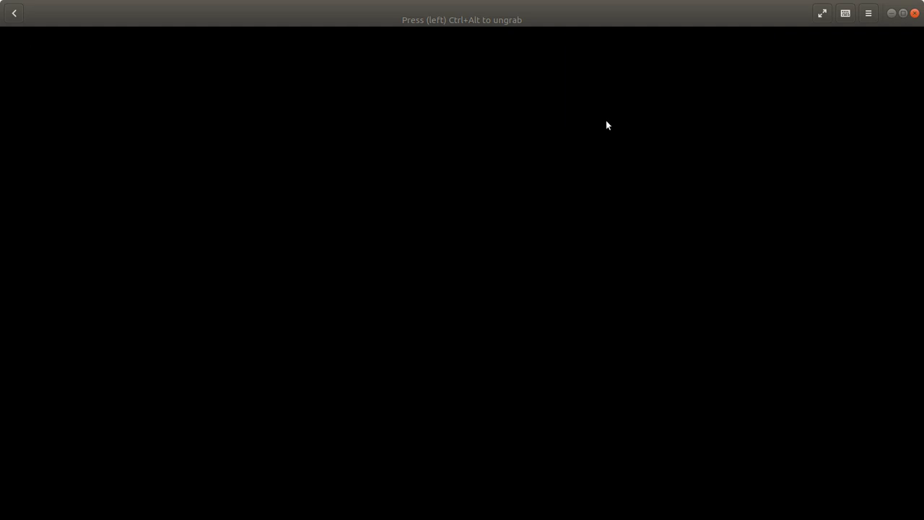
key(ctrl+alt)
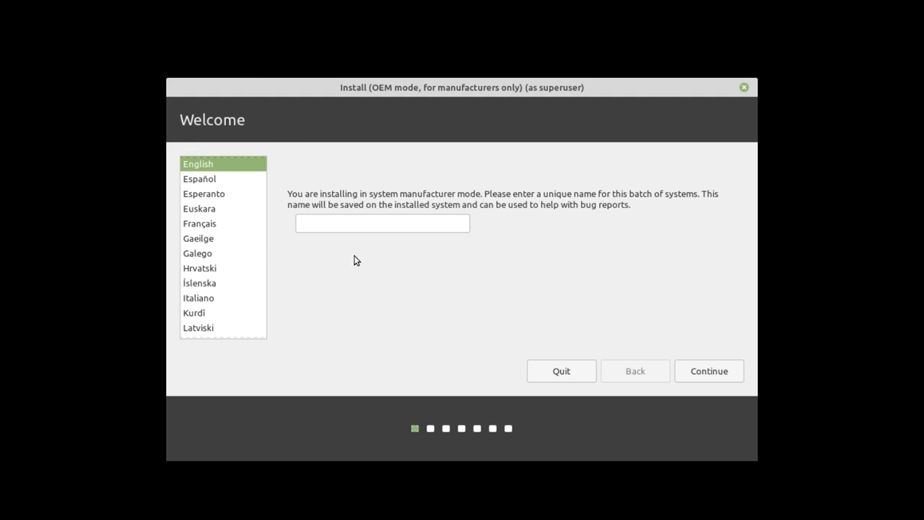
Enter 'ezeelinux' as the OEM batch name and continue past Welcome
click(357, 224)
text(ezeelinux)
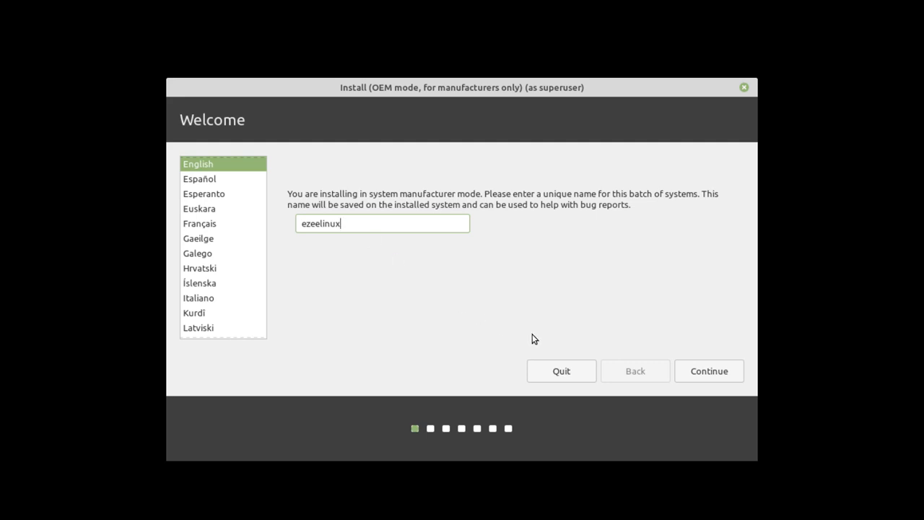
click(704, 365)
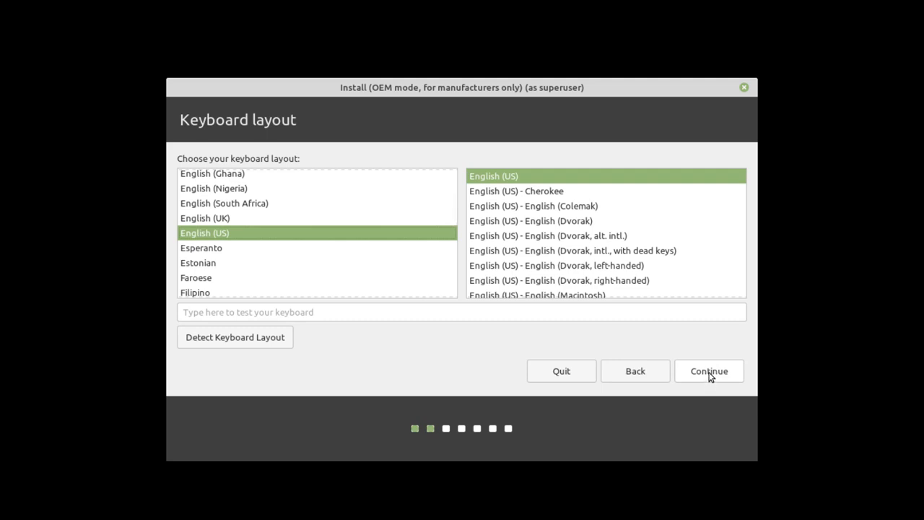
Accept the English (US) layout and enable installing third-party software
click(709, 372)
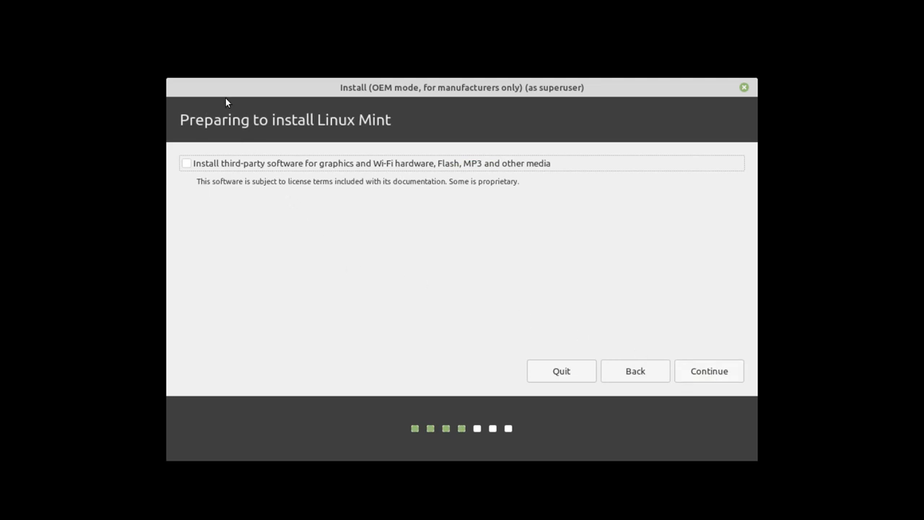
click(233, 167)
click(711, 373)
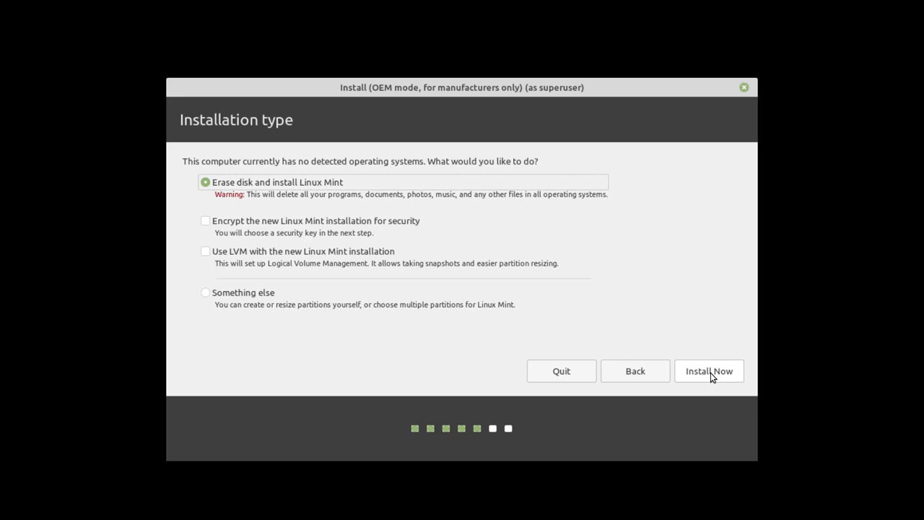
Choose Erase disk and install Linux Mint, confirming the partition changes
click(712, 363)
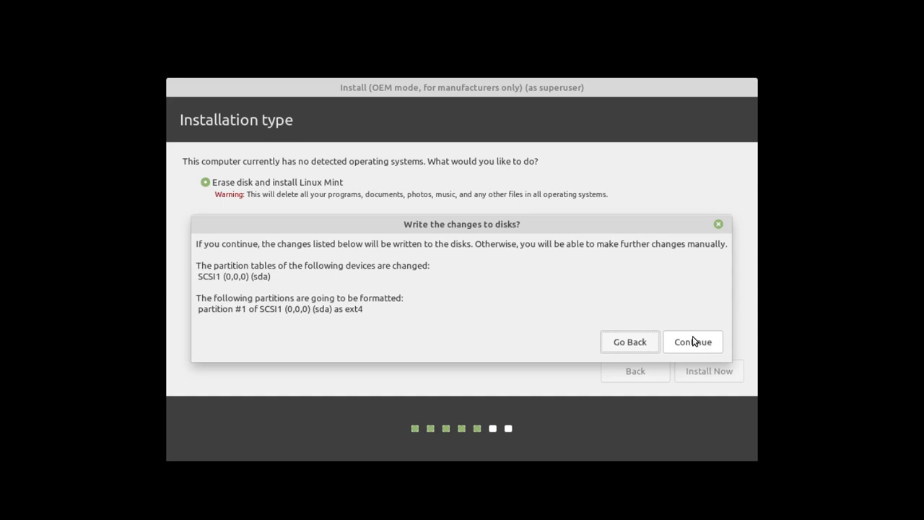
click(693, 342)
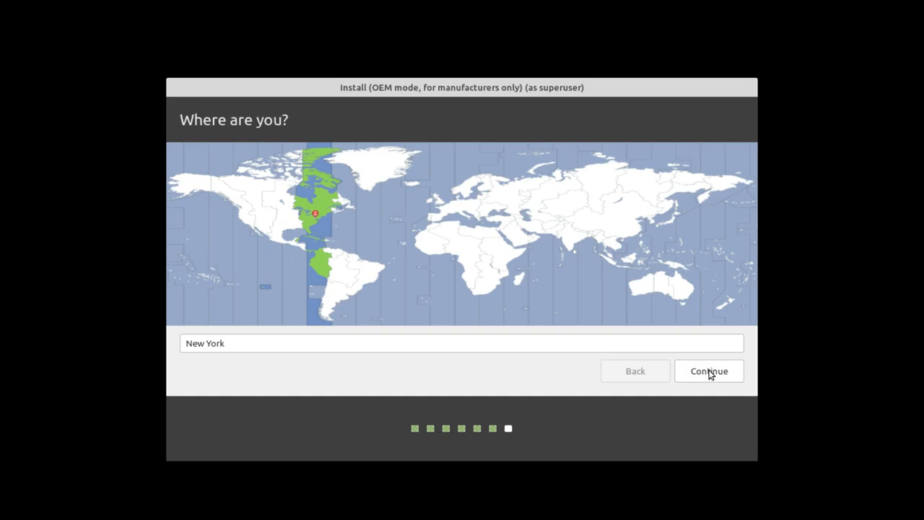
Keep New York as the location, then enter and confirm the OEM user password
click(710, 372)
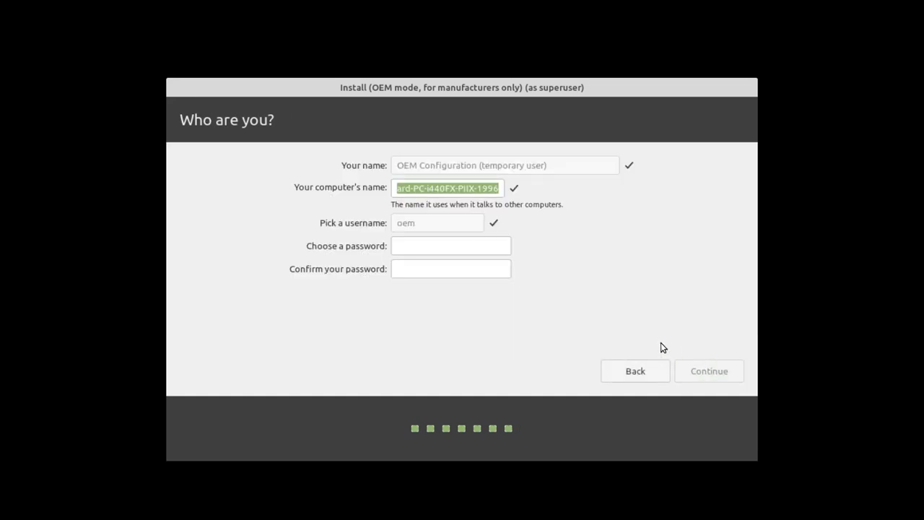
click(470, 250)
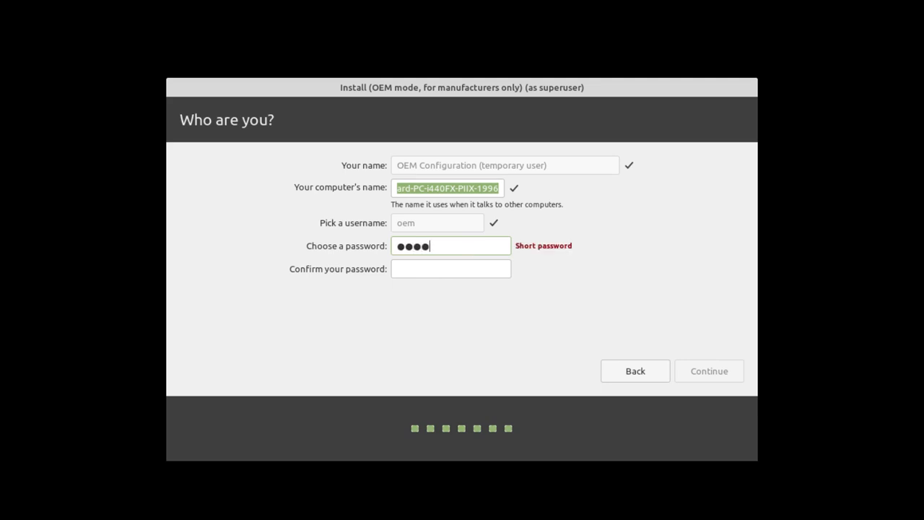
click(469, 270)
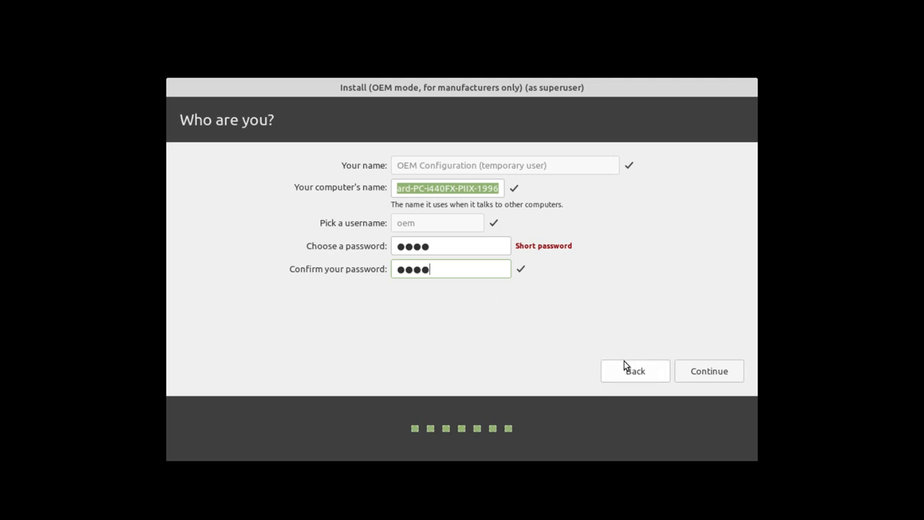
click(700, 369)
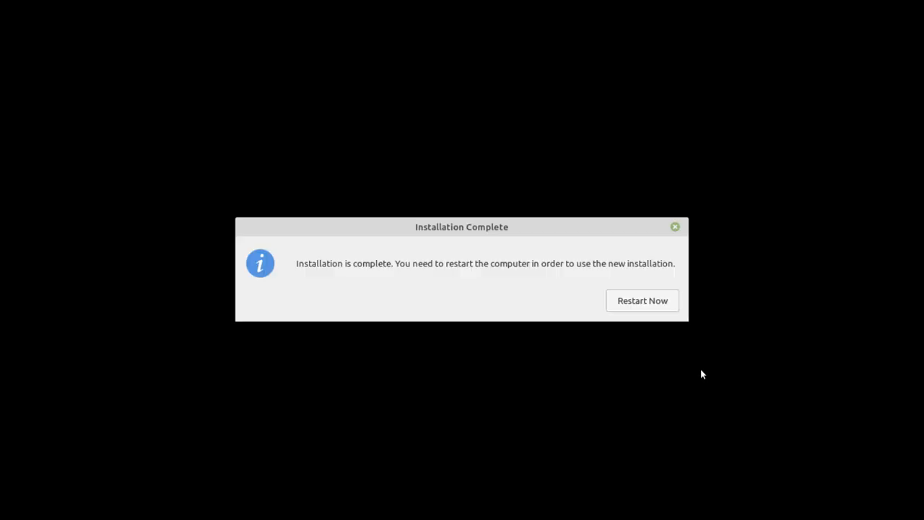
Restart the virtual machine once Installation Complete appears
click(659, 307)
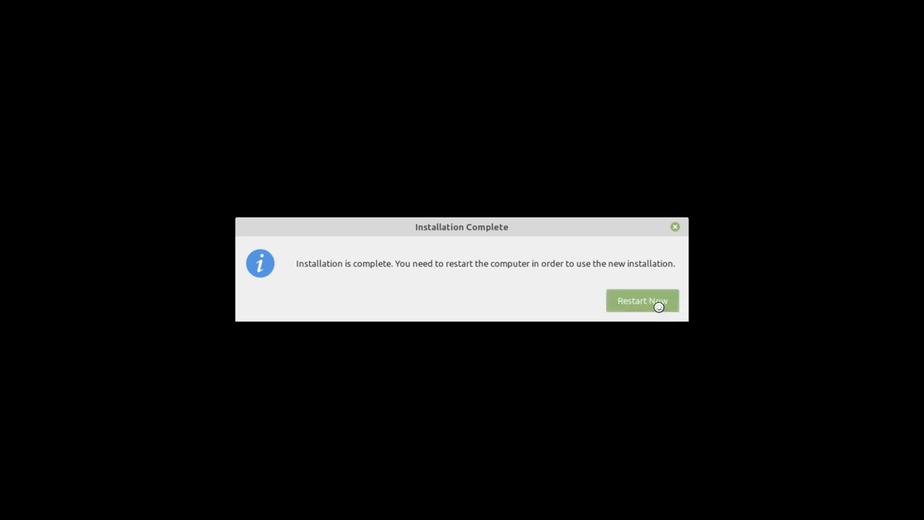
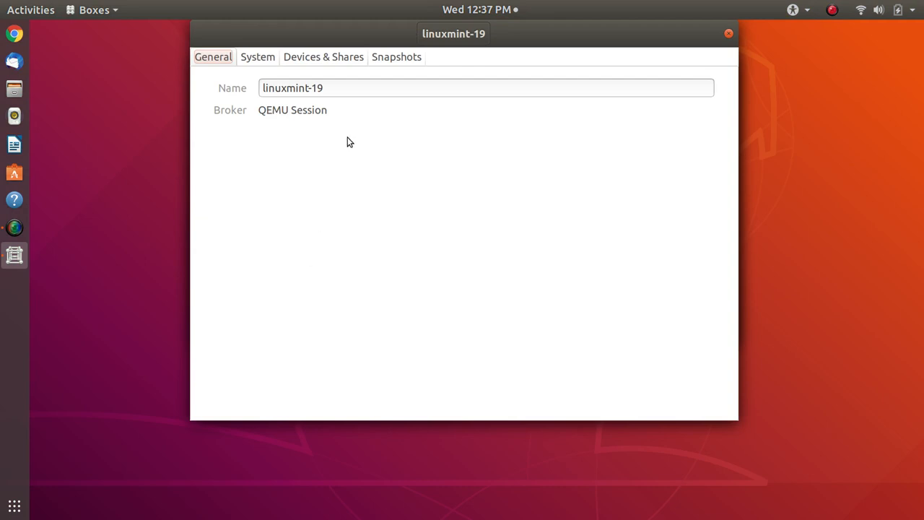
Rename the virtual machine to 'Linux Mint'
double_click(340, 88)
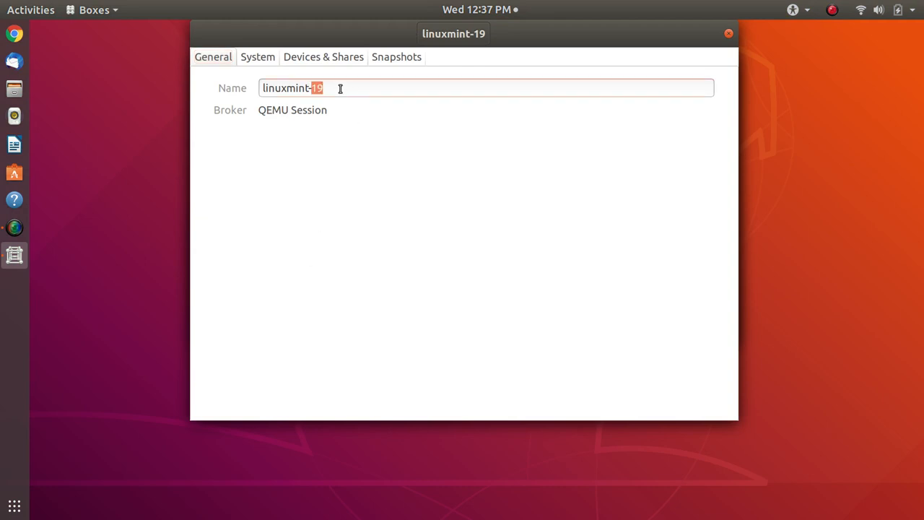
key(BackSpace)
key(BackSpace)
key(BackSpace)
key(BackSpace)
key(BackSpace)
key(BackSpace)
key(BackSpace)
key(BackSpace)
key(BackSpace)
key(BackSpace)
key(BackSpace)
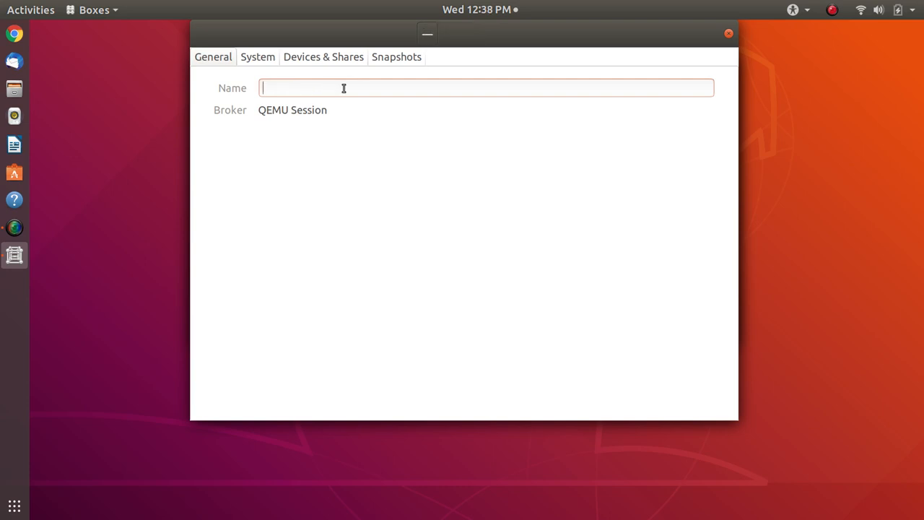
text(Linux Mint)
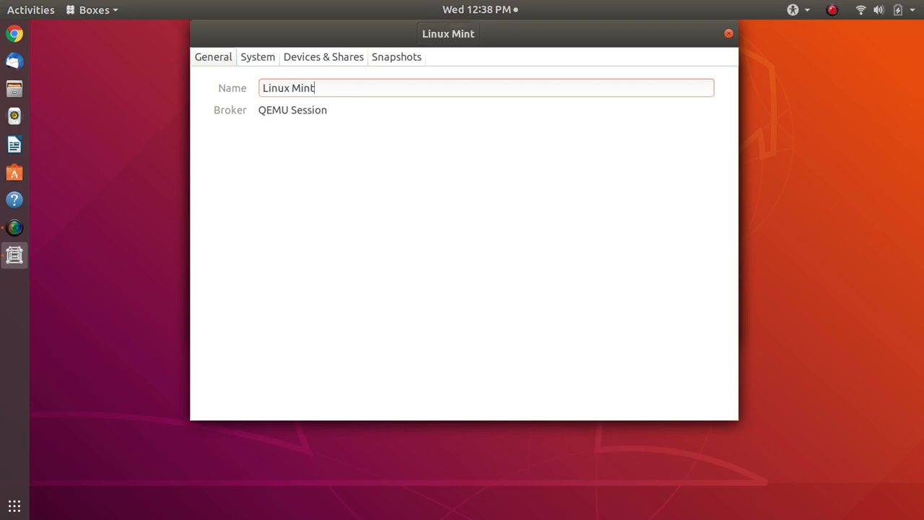
Remove the linuxmint-19.3 installer ISO from the CD/DVD drive and close the properties
click(343, 57)
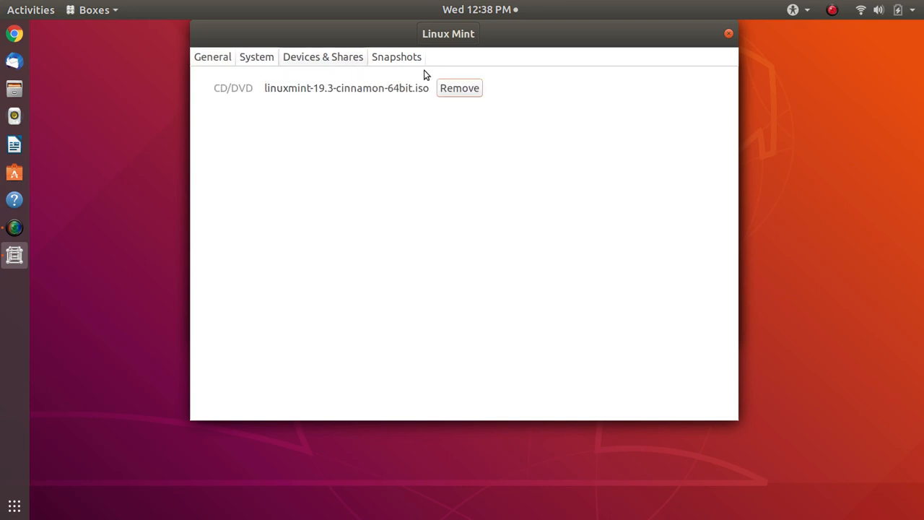
click(450, 93)
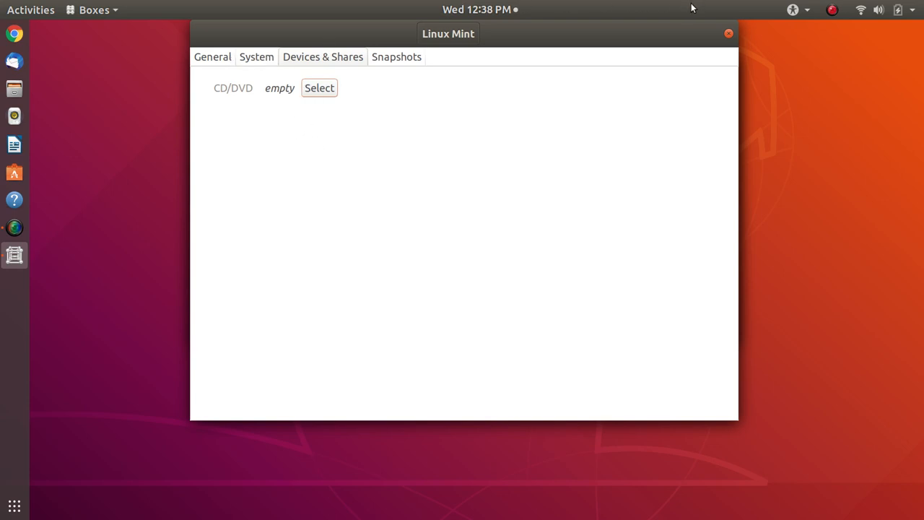
click(729, 34)
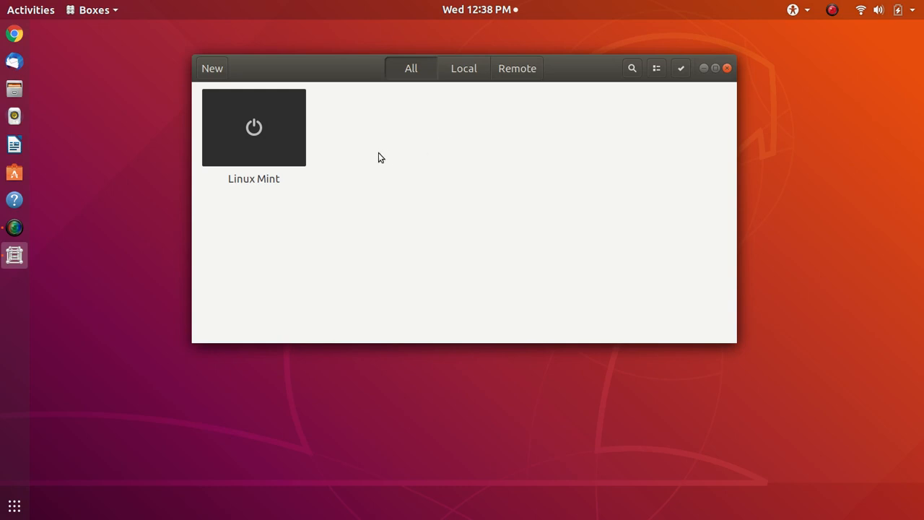
Start the Linux Mint box full-screen with keyboard and mouse captured by the guest
click(239, 128)
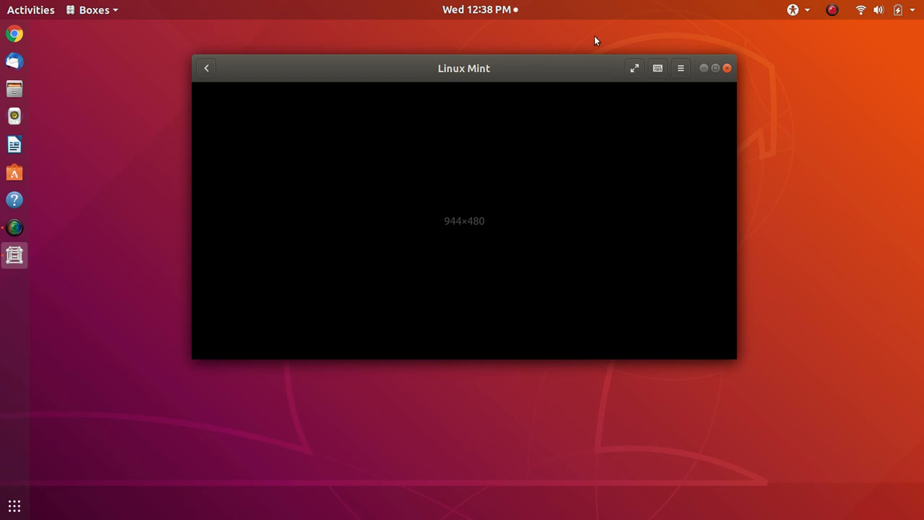
click(634, 69)
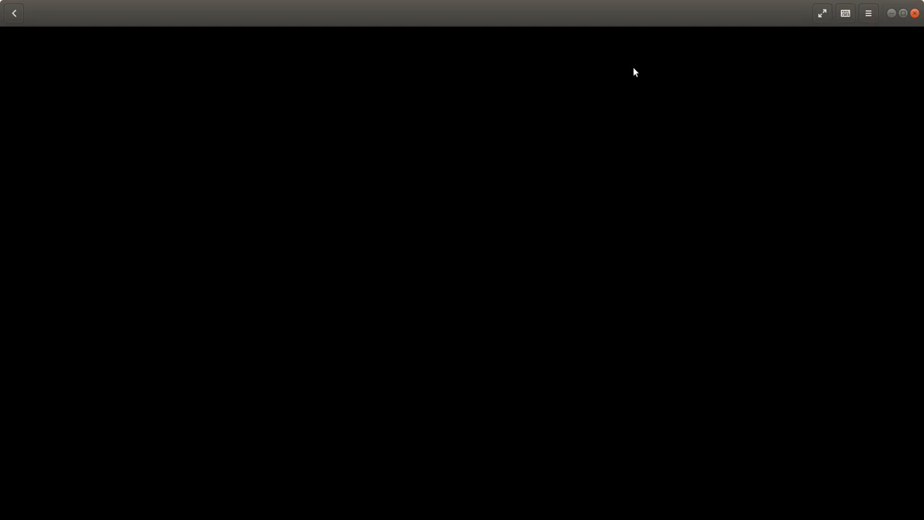
click(634, 69)
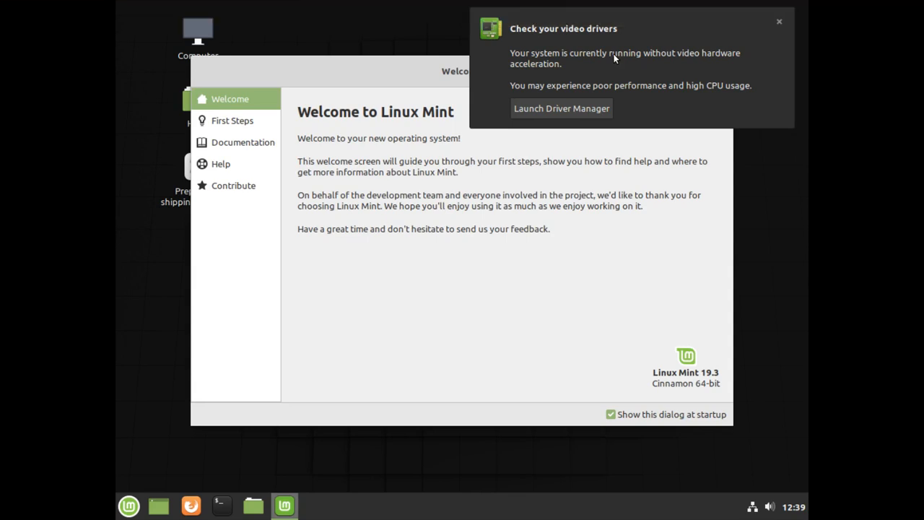
Dismiss the video drivers notice, close the Welcome window, and launch Update Manager
click(614, 56)
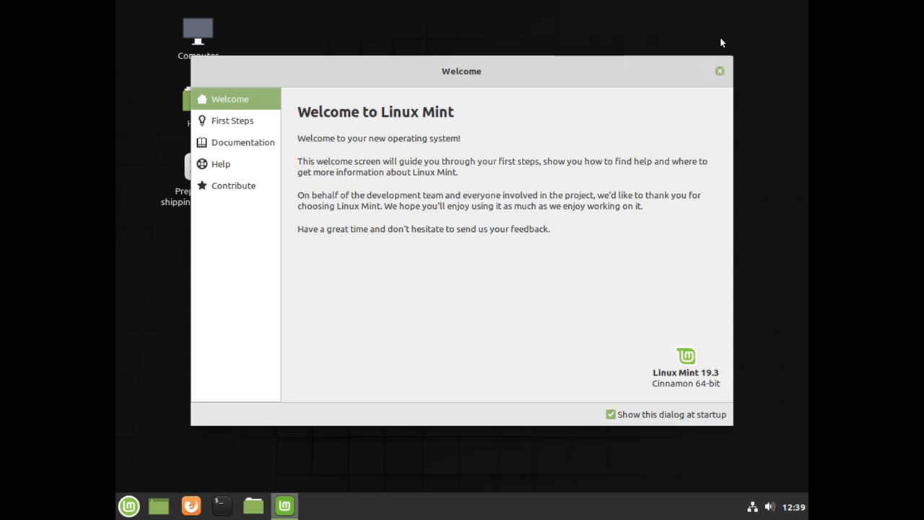
click(722, 69)
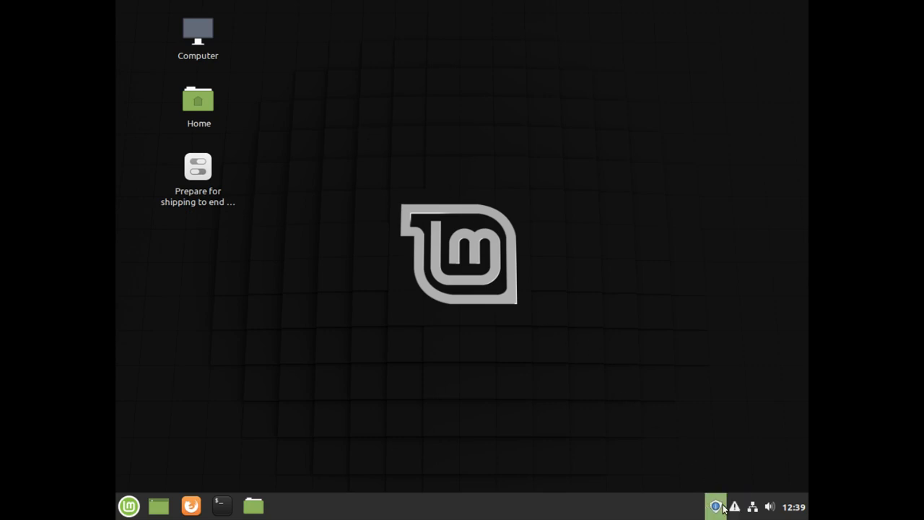
click(717, 507)
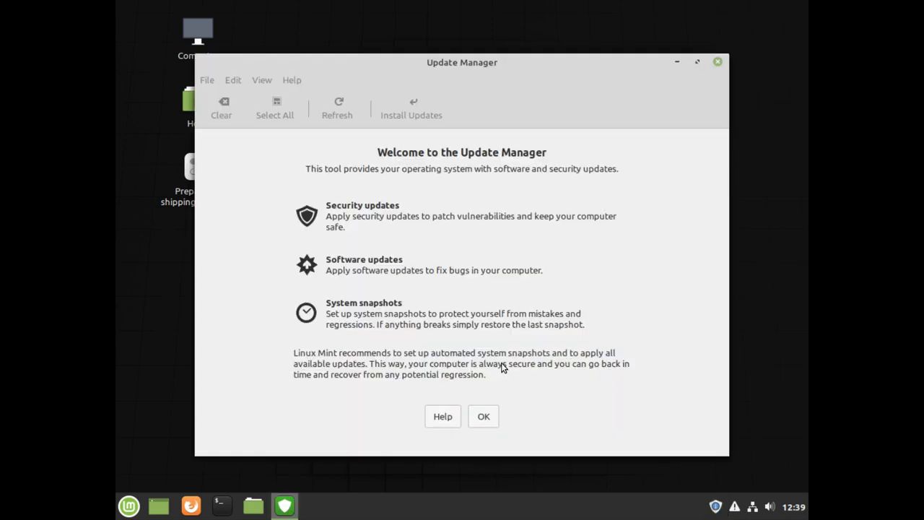
Skim the Update Manager help, acknowledge the introduction, and choose to install the new Update Manager version
click(443, 419)
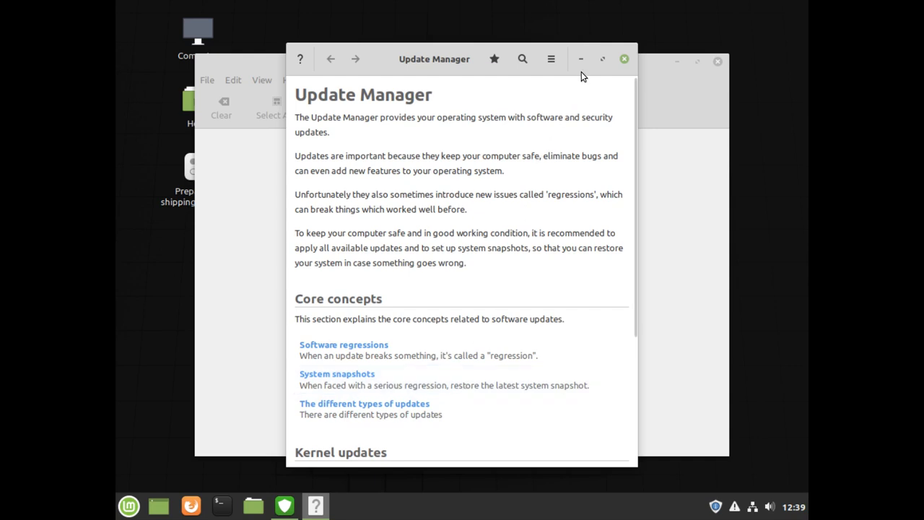
click(623, 55)
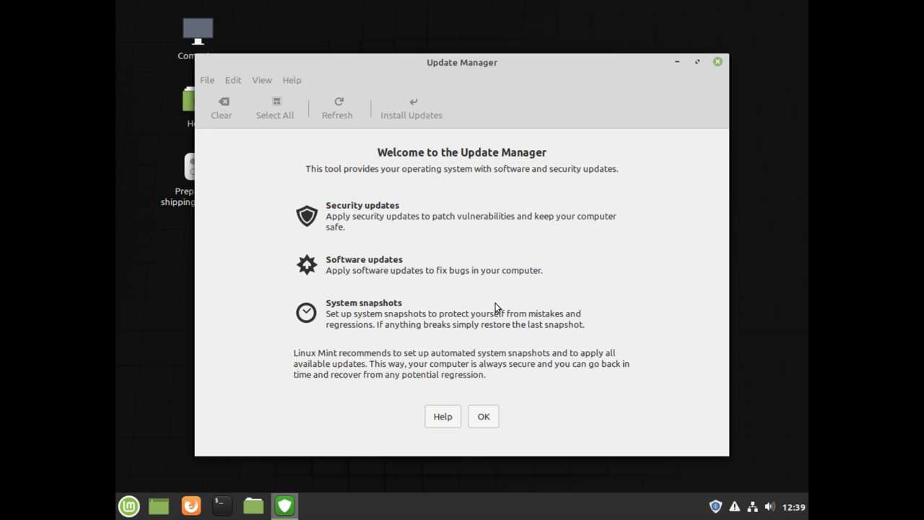
click(483, 421)
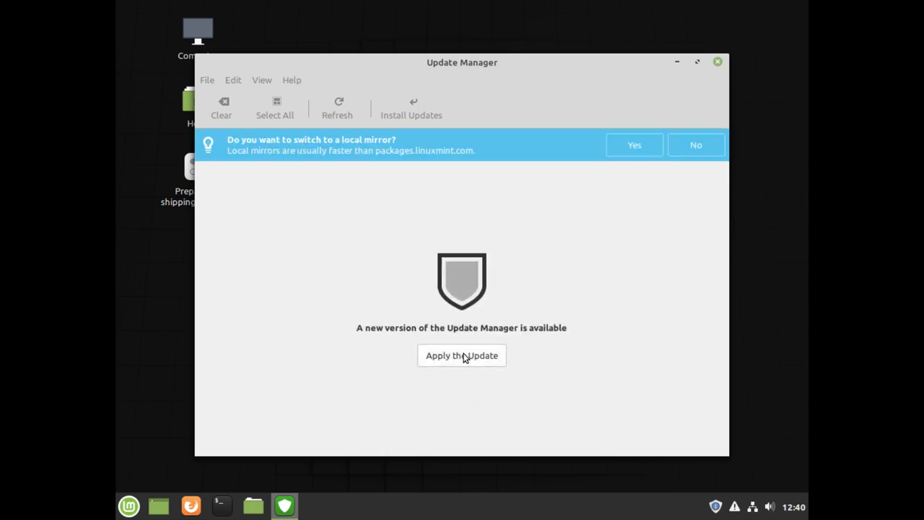
click(465, 357)
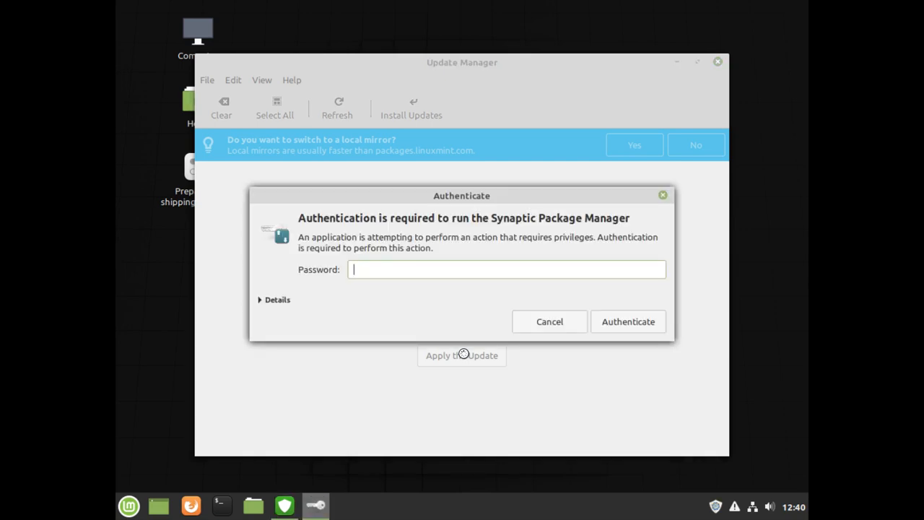
Authenticate with the admin password to apply the Update Manager update
text(****)
click(605, 323)
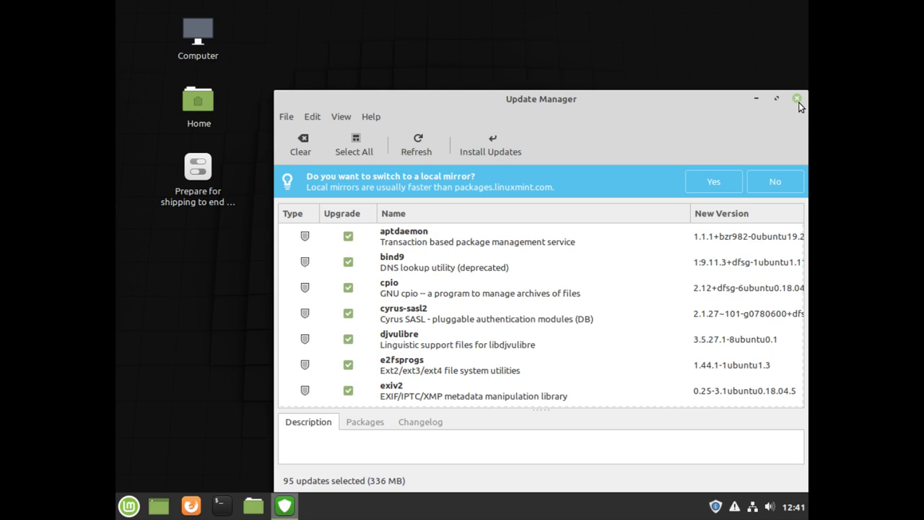
Close Update Manager and restart Linux Mint from the Mint menu's shutdown options
click(797, 98)
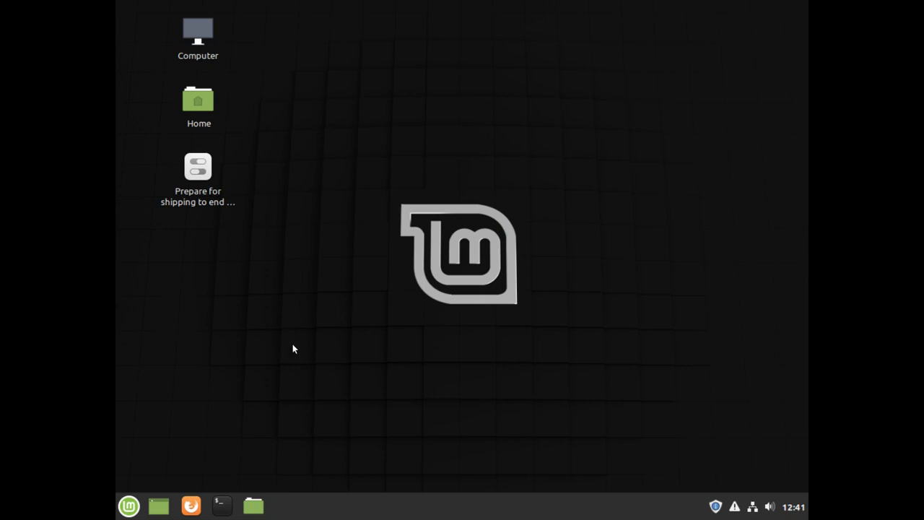
click(125, 513)
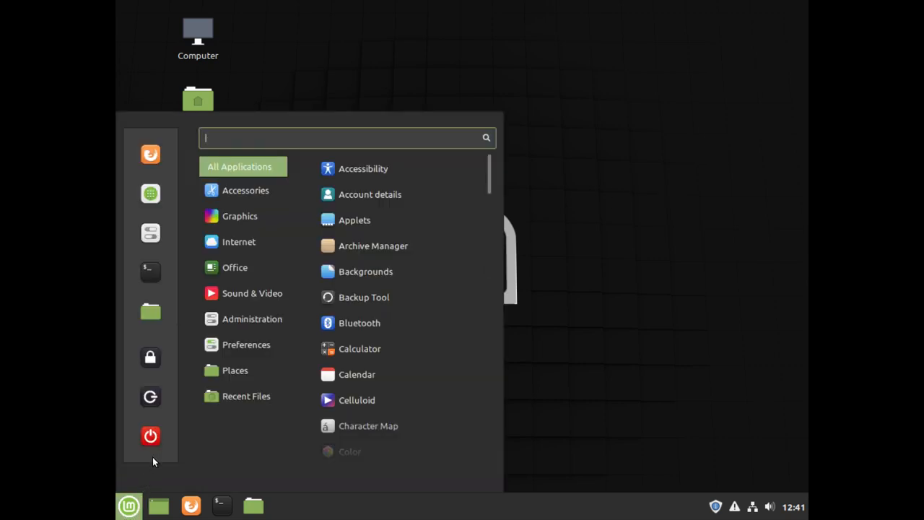
click(150, 436)
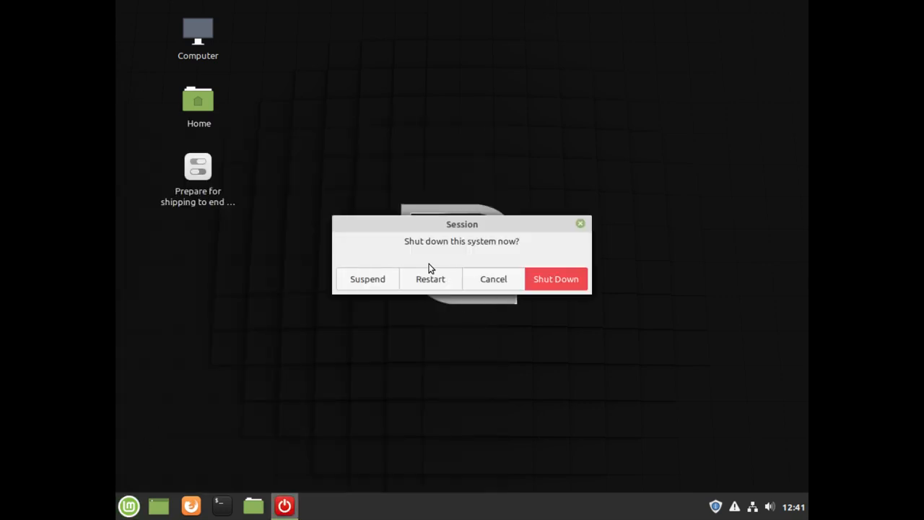
click(421, 280)
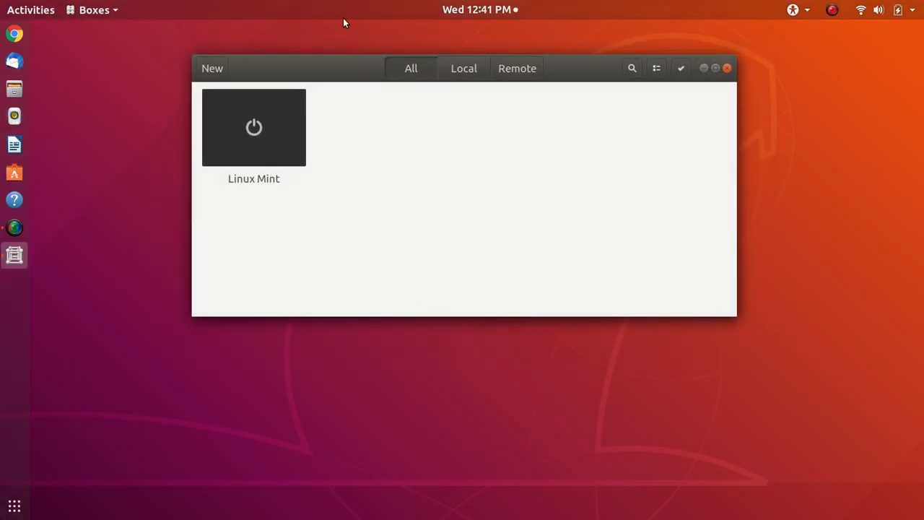
Boot Linux Mint again full-screen, then dismiss the drivers notice and Welcome screen
click(272, 141)
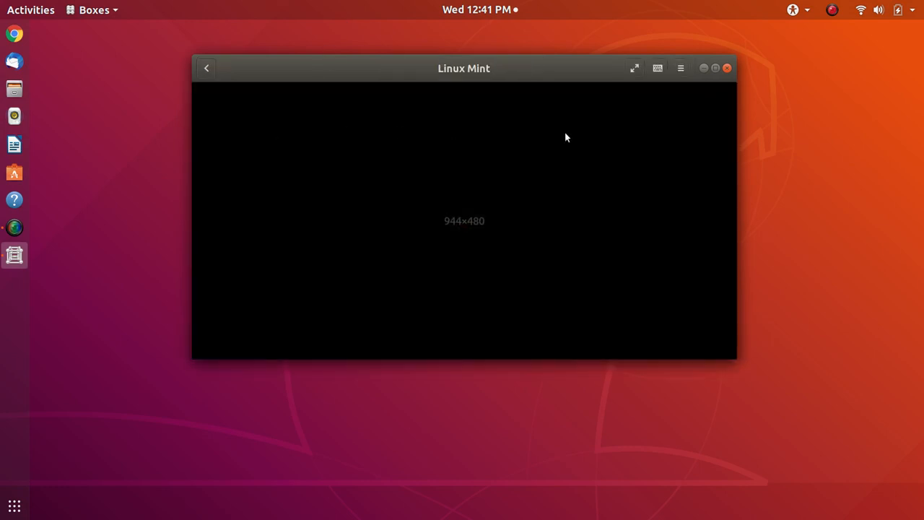
click(635, 68)
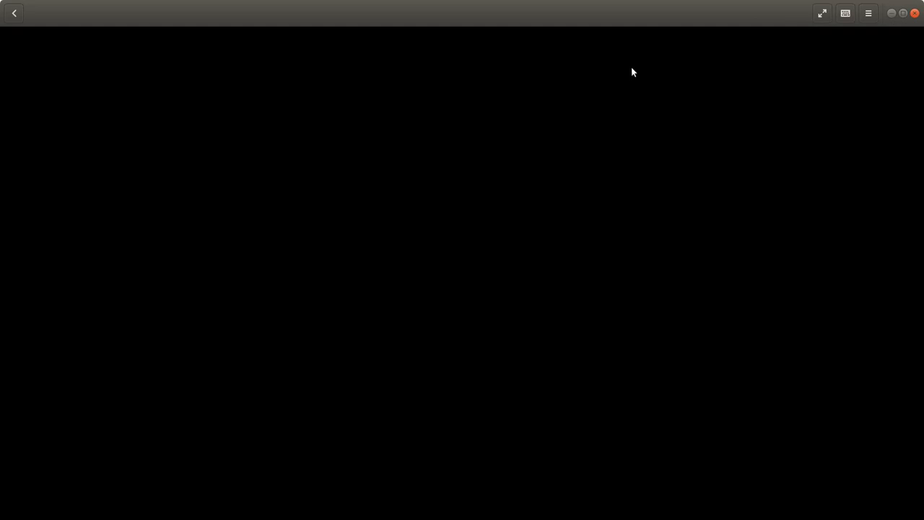
click(632, 69)
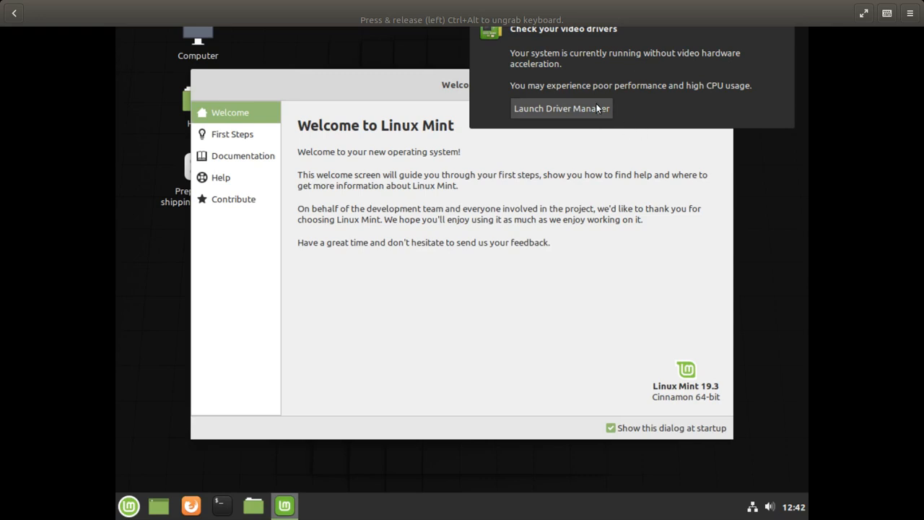
click(638, 39)
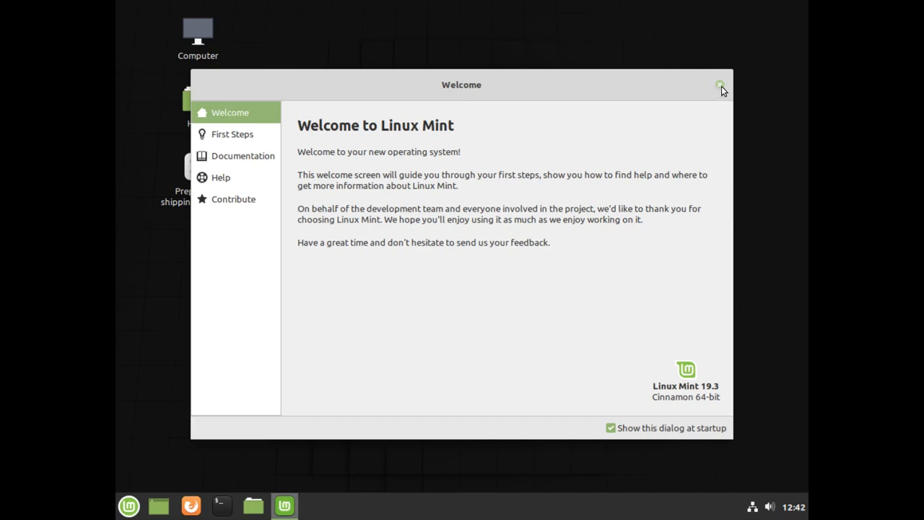
click(720, 85)
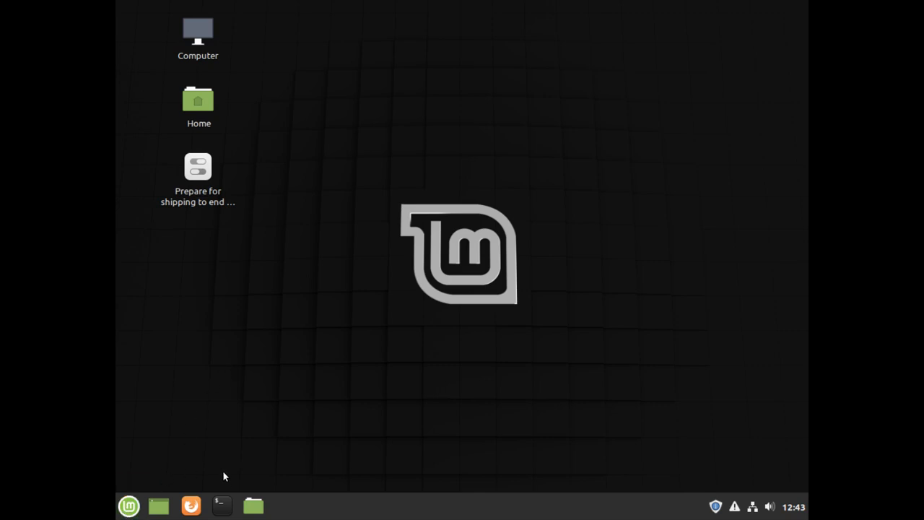
click(117, 509)
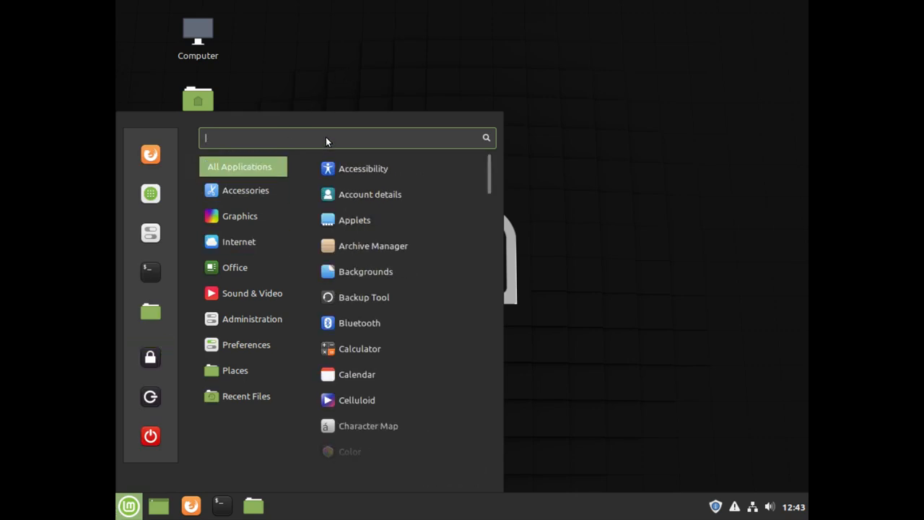
text(d)
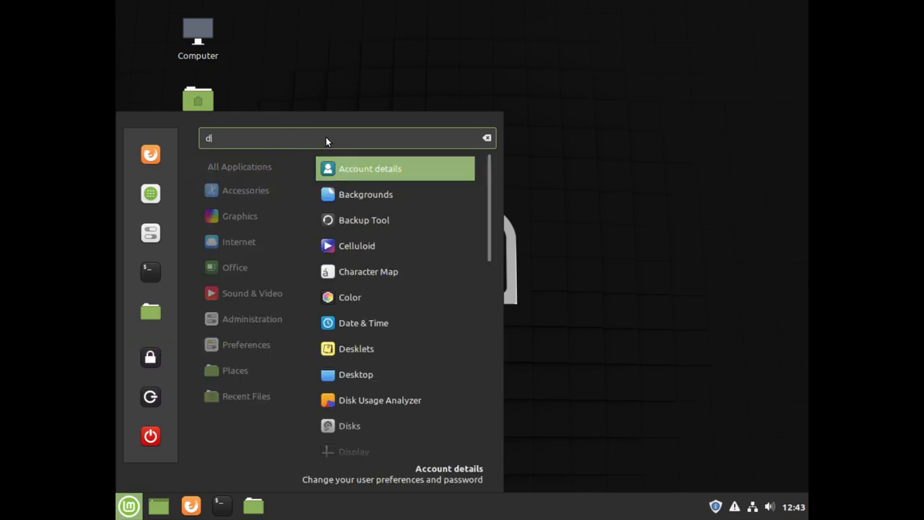
text(river)
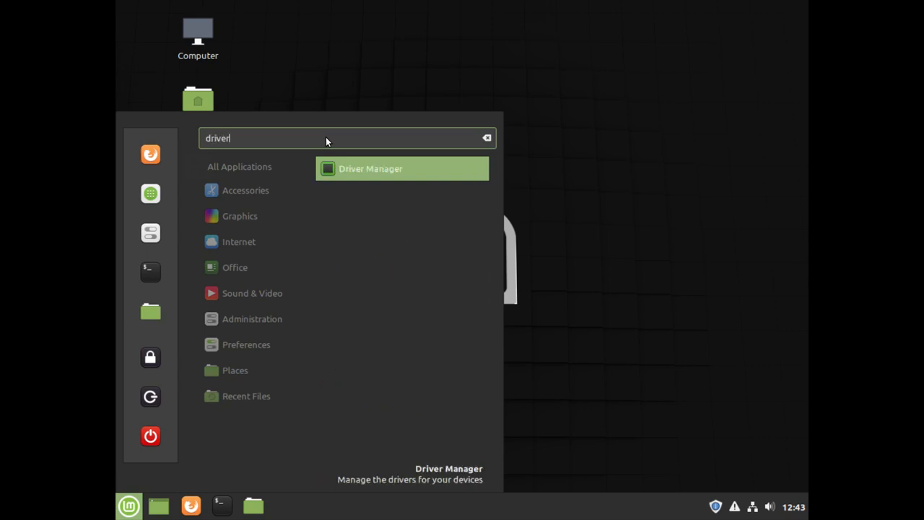
key(Return)
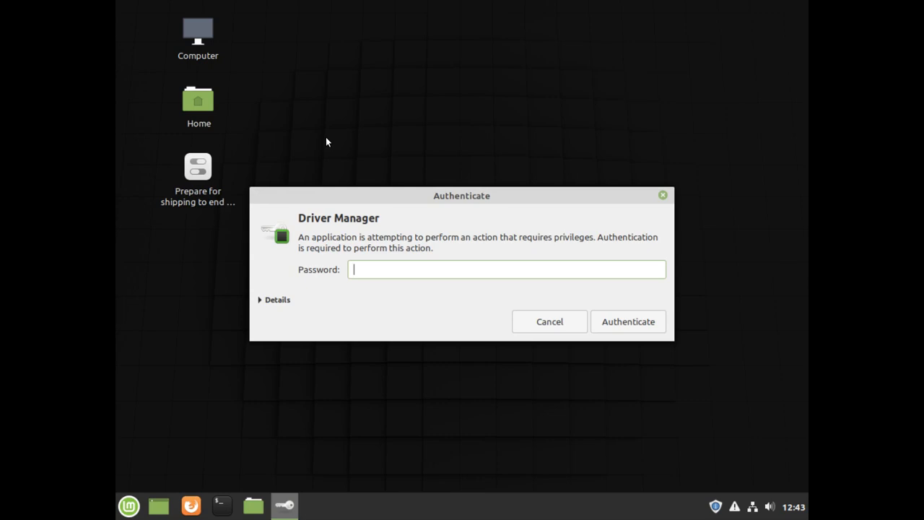
text(****)
key(Return)
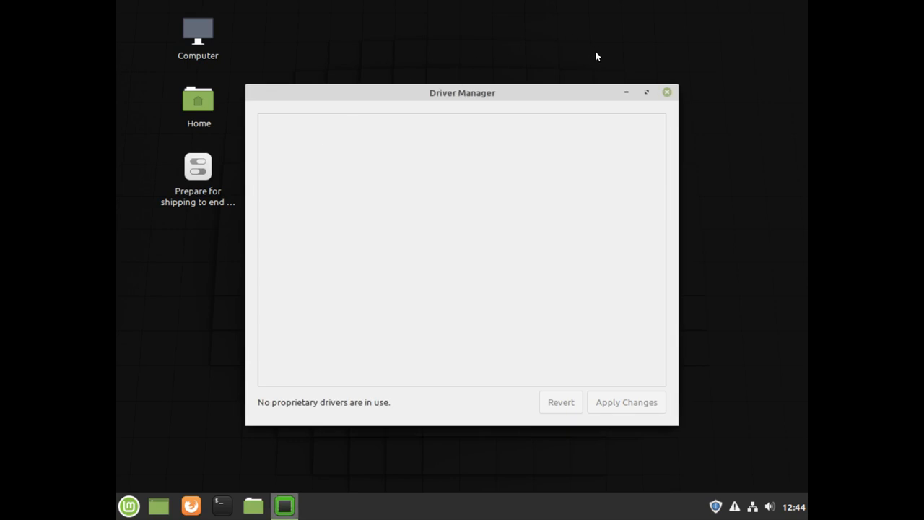
click(667, 93)
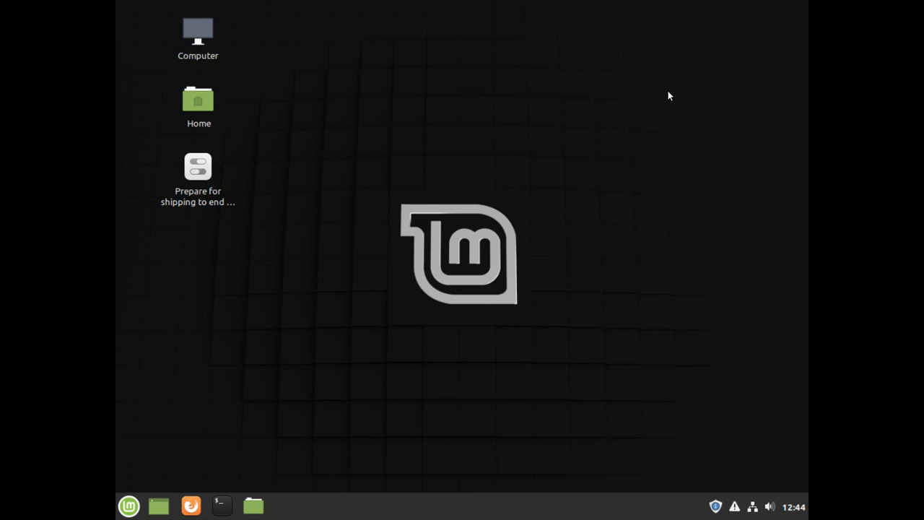
In an enlarged-font terminal, run 'sudo apt install spice-vdagent spice-webdavd htop'
key(ctrl+alt+t)
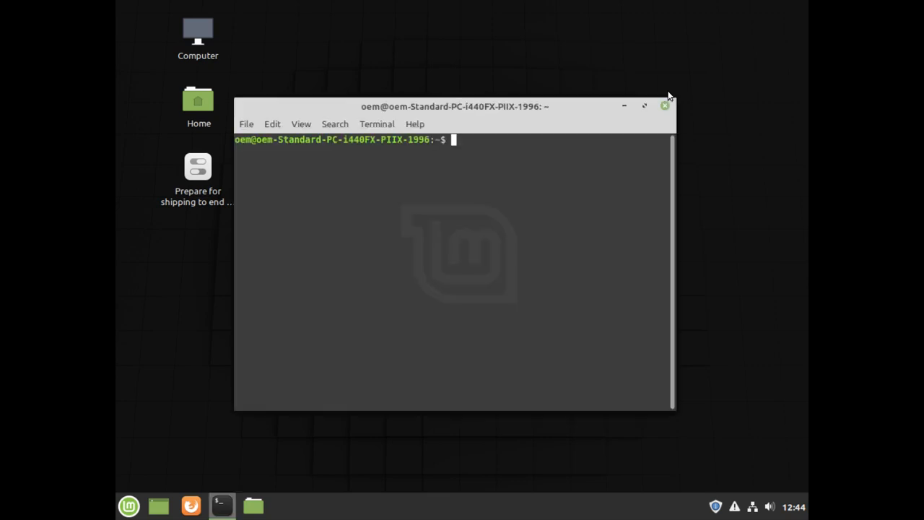
key(ctrl+plus)
key(ctrl+plus)
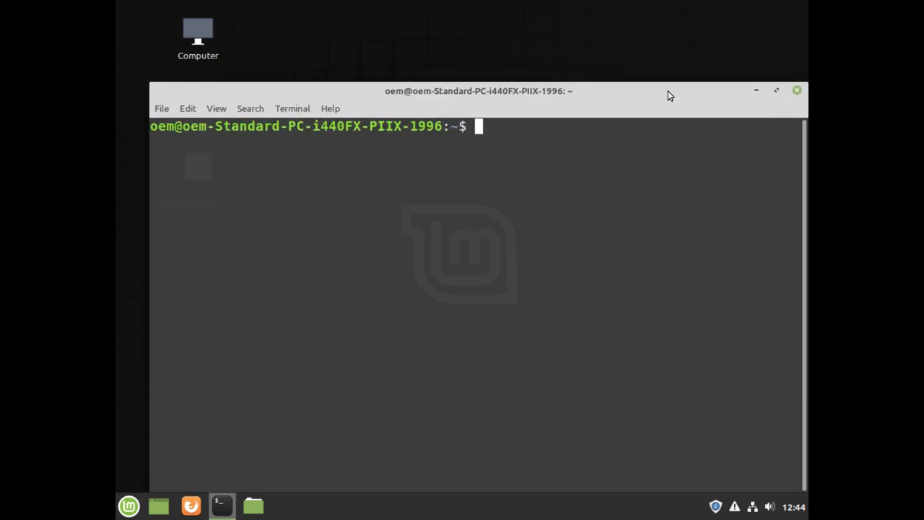
text(sudo )
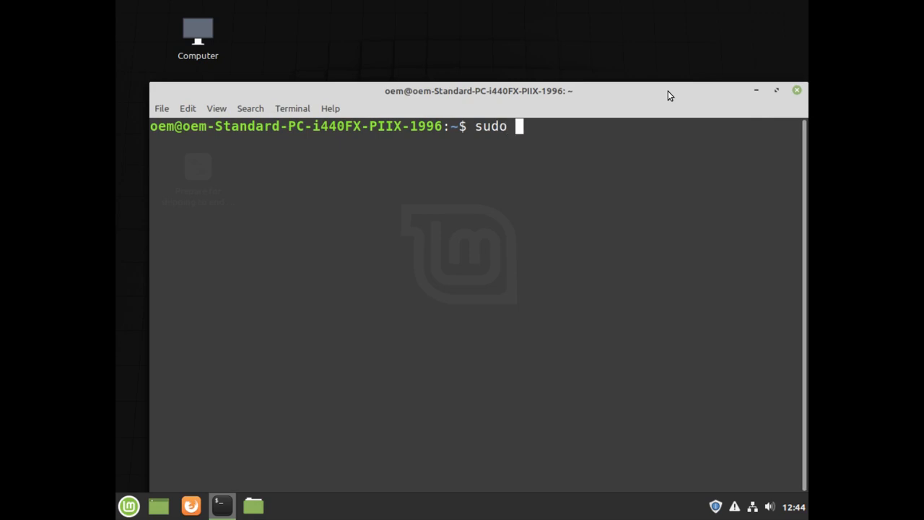
text(apt install)
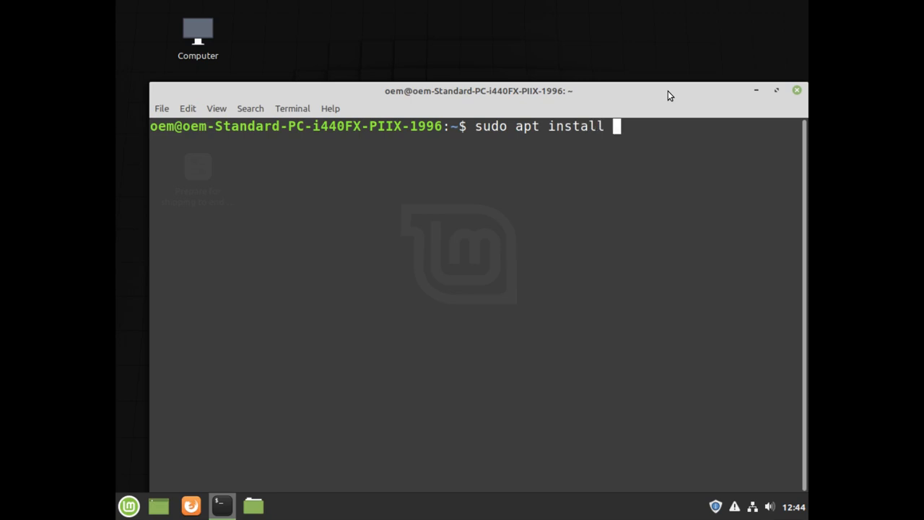
text( spice-vd)
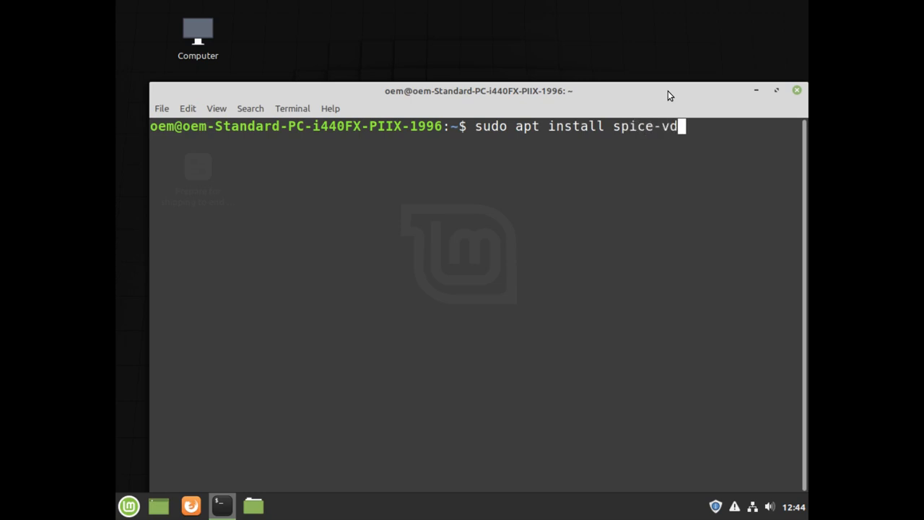
key(Tab)
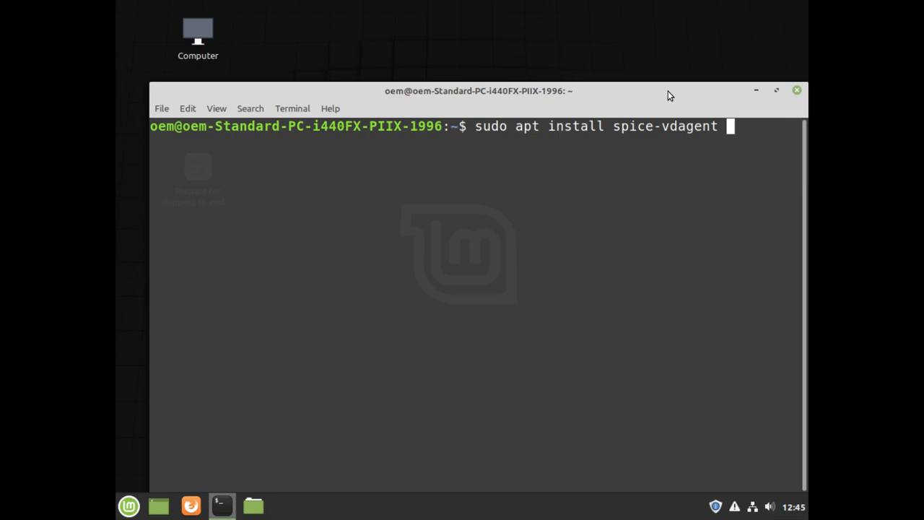
text(spice)
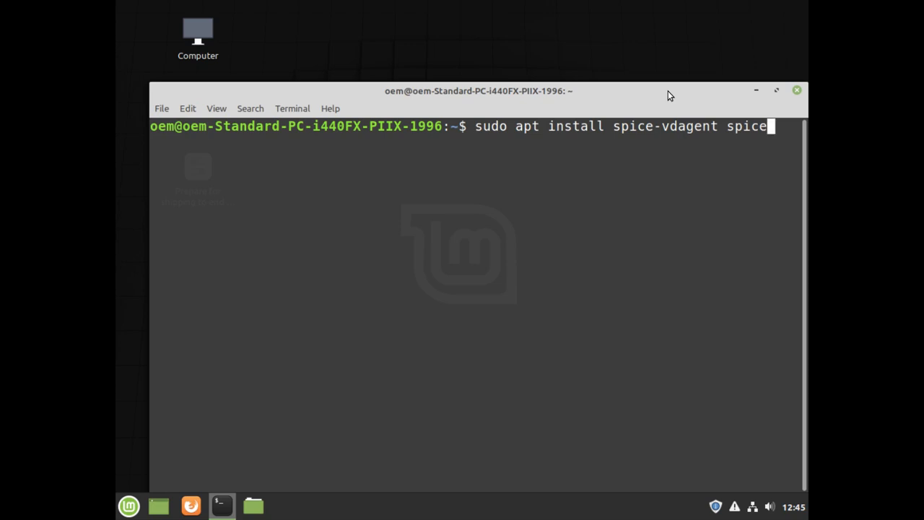
text(=)
key(BackSpace)
text(-webdavd hto)
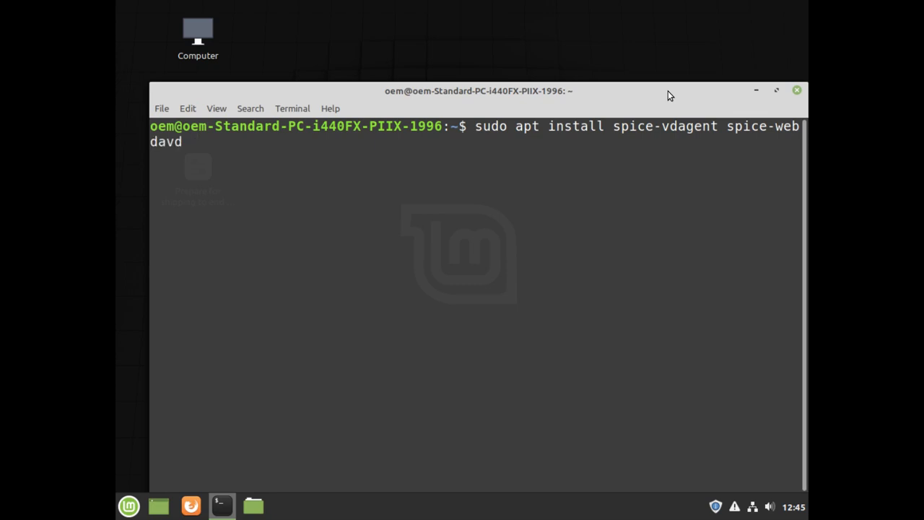
text(p)
key(Return)
Enter the sudo password, retrying after the first attempt fails
text(********)
key(Return)
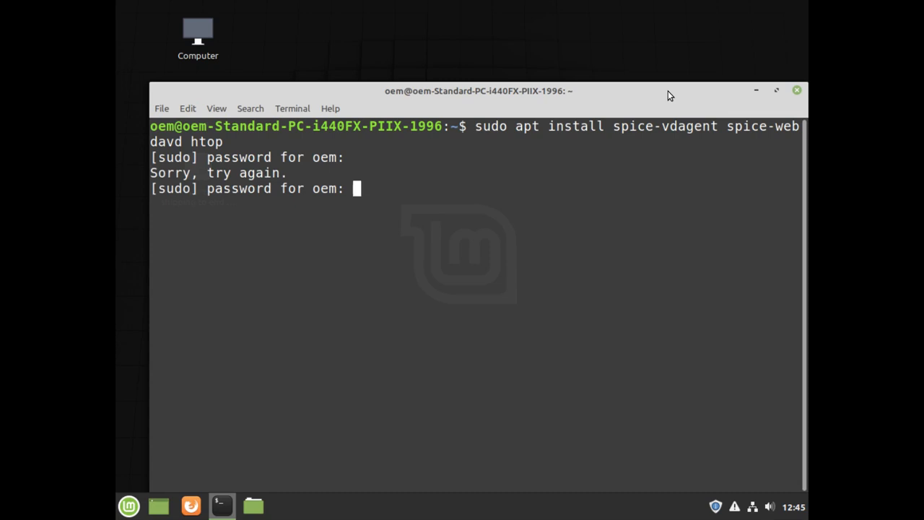
text(****)
key(Return)
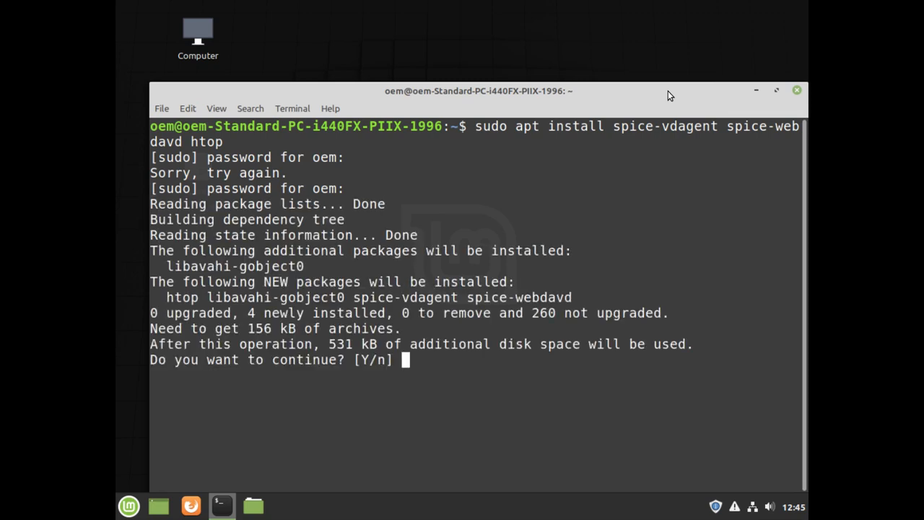
Answer y at apt's prompt to install the four packages
text(y)
key(Return)
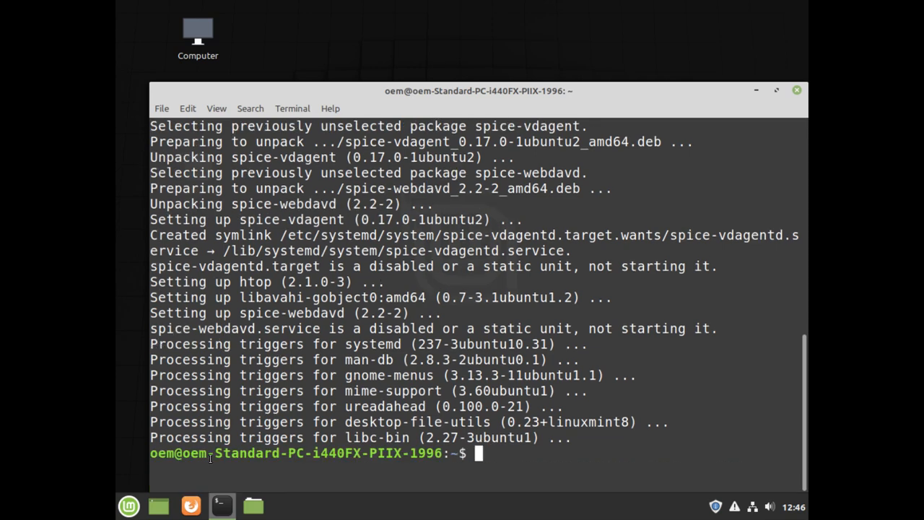
Launch Disks via the menu search and view the 21 GB QEMU disk's Ext4 partition
click(121, 504)
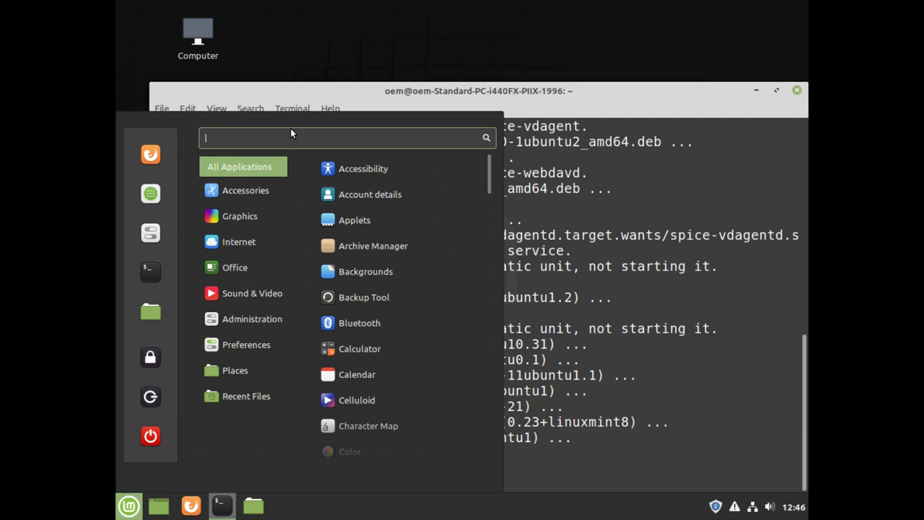
text(d)
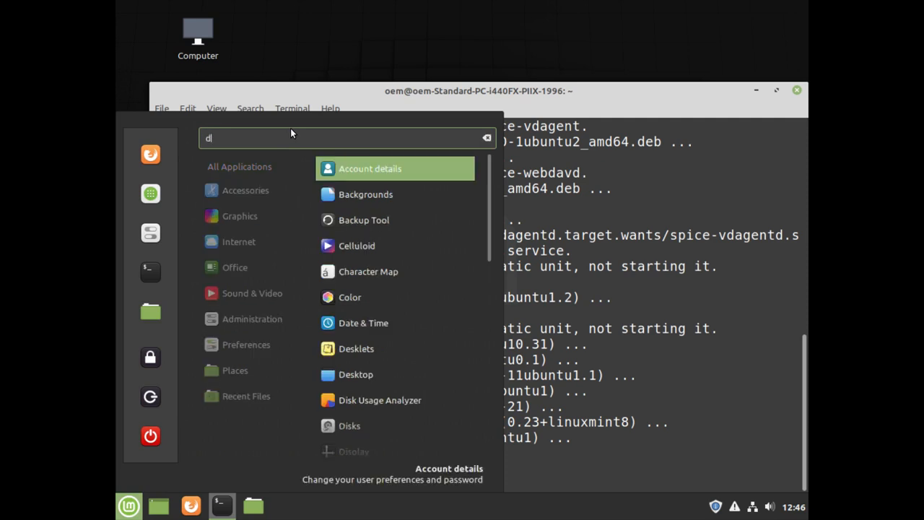
text(isks)
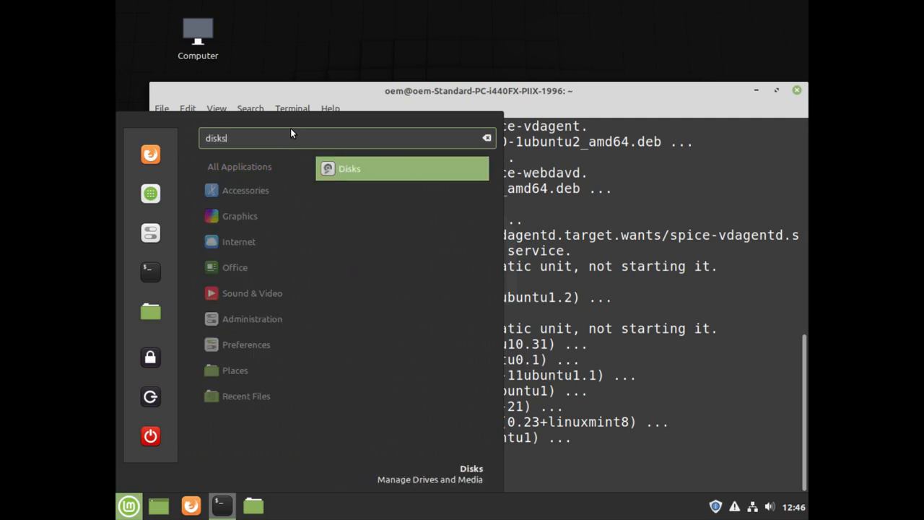
key(Return)
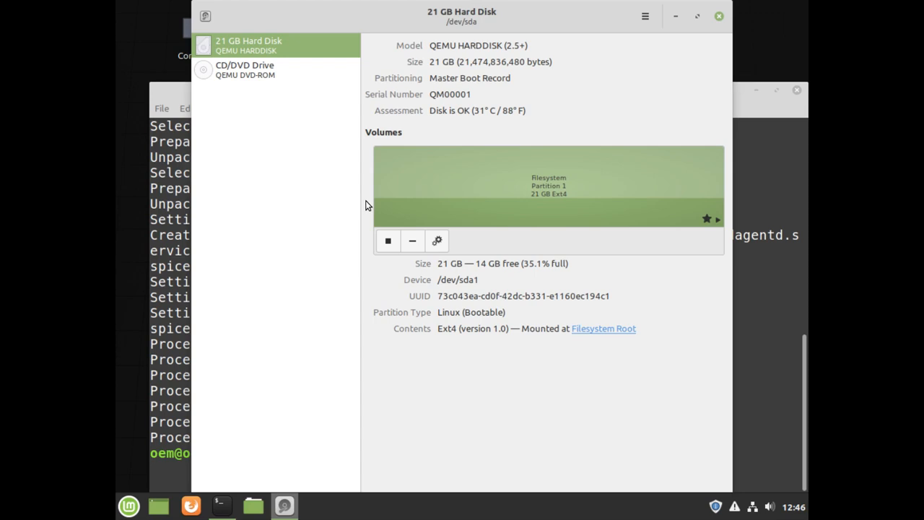
click(504, 110)
click(565, 83)
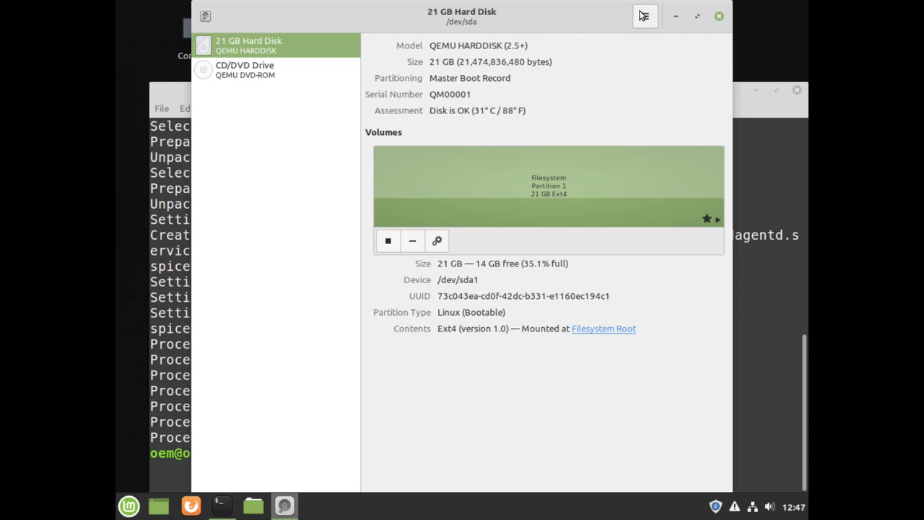
Enable Write Cache in the 21 GB QEMU disk's Drive Settings and authenticate with the admin password
click(645, 15)
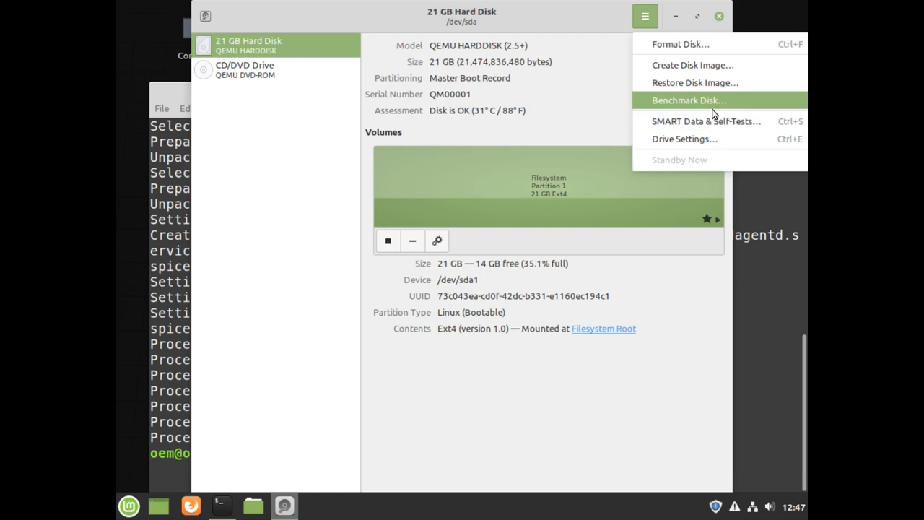
click(708, 139)
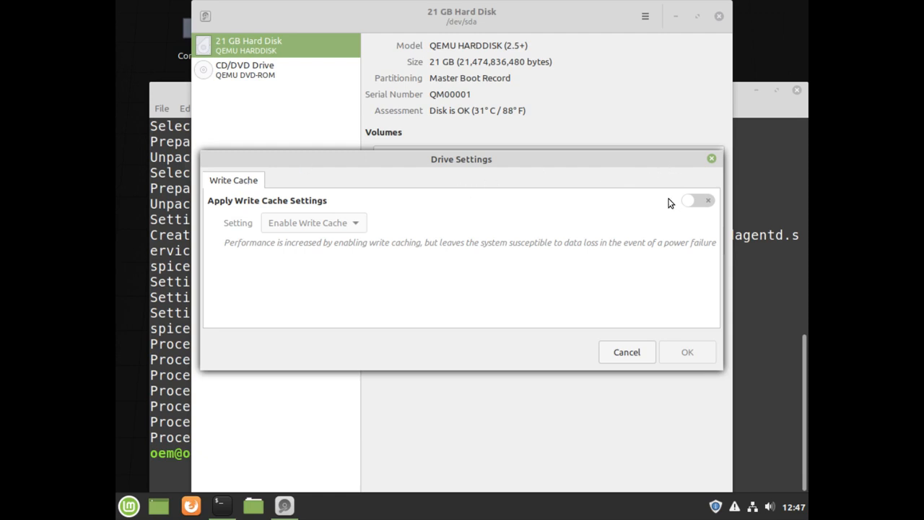
click(707, 206)
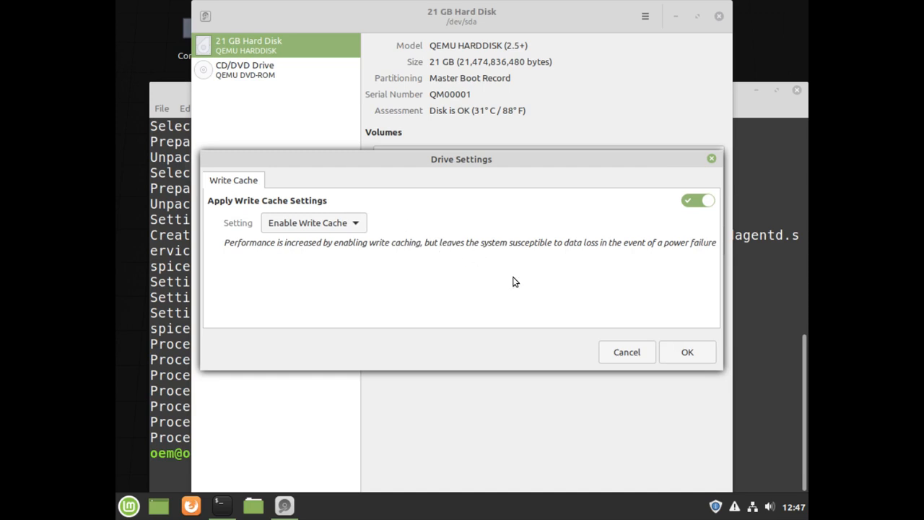
click(685, 356)
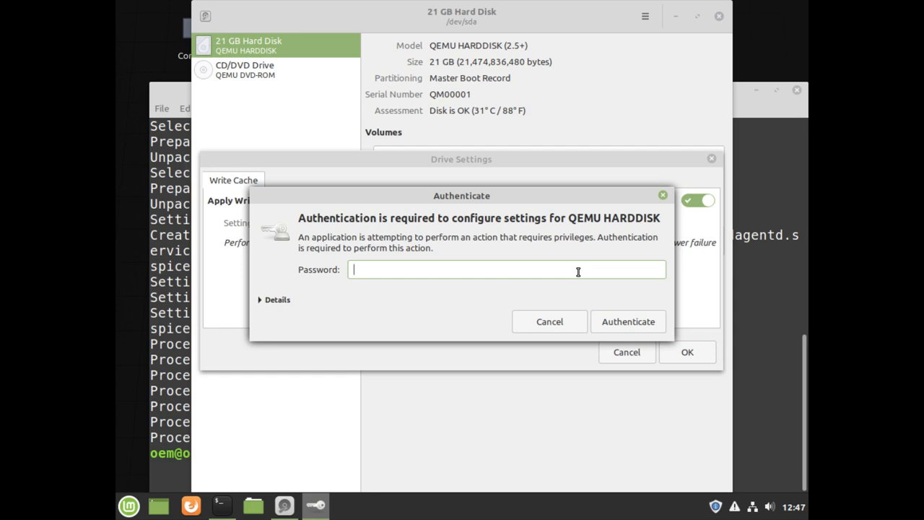
text(••••)
click(632, 321)
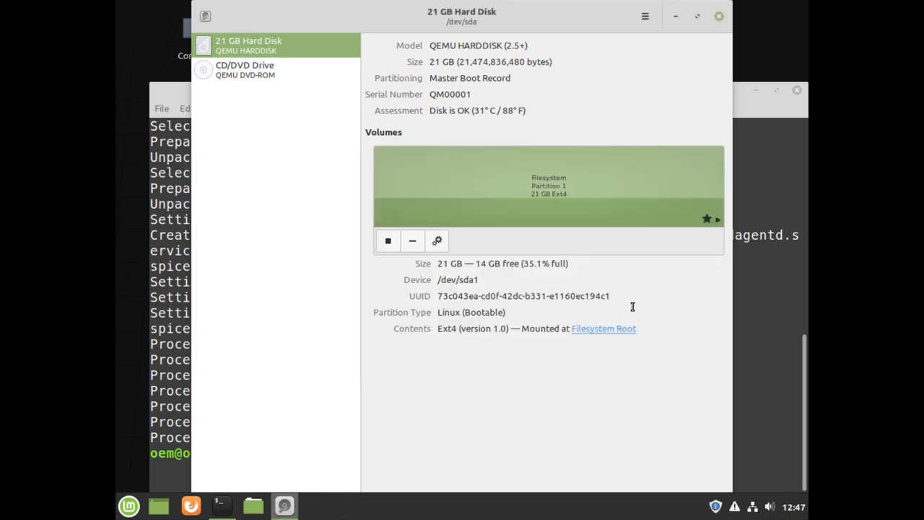
mouse_move(759, 7)
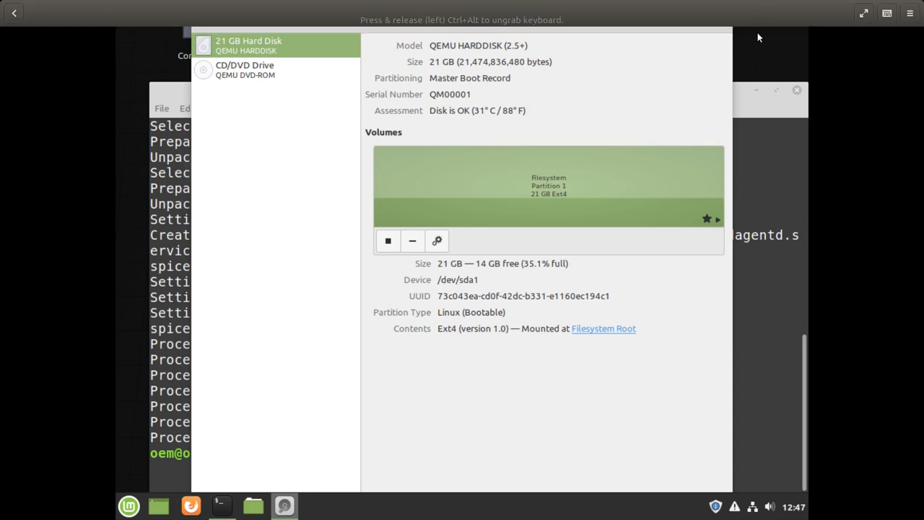
Close the GNOME Disks window, then open and close the Mint application menu
click(718, 18)
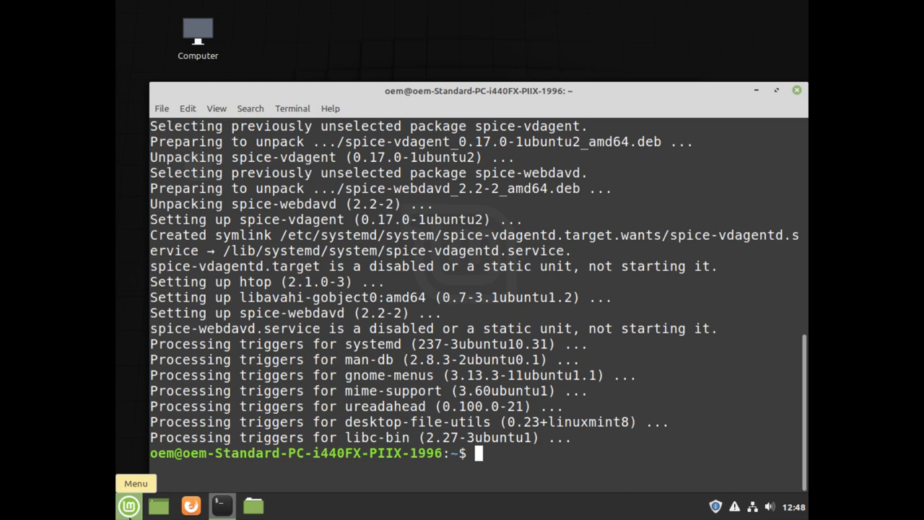
click(129, 515)
click(129, 514)
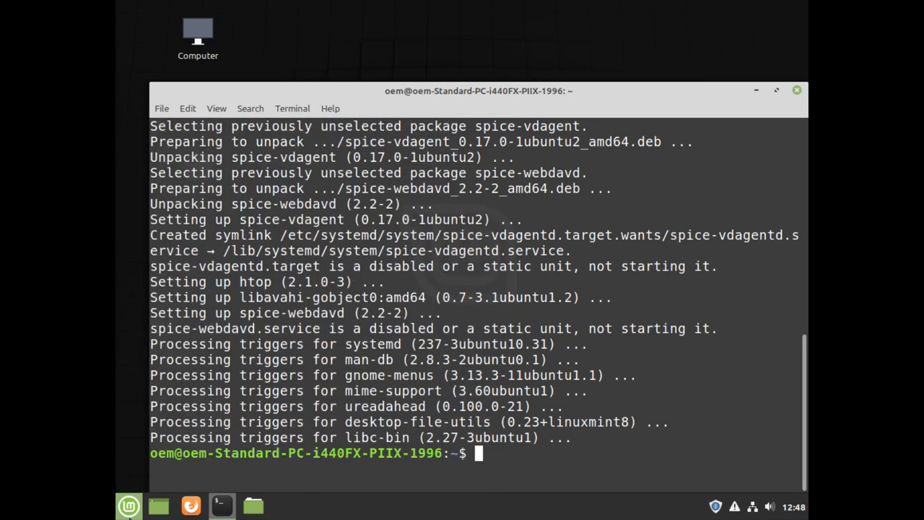
Search the Mint Menu for 'syn' and launch Synaptic Package Manager
click(129, 515)
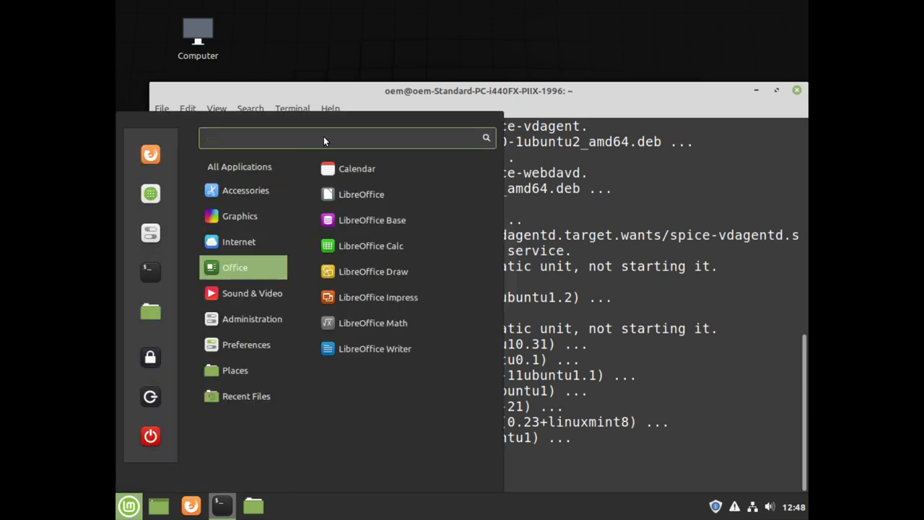
text(st)
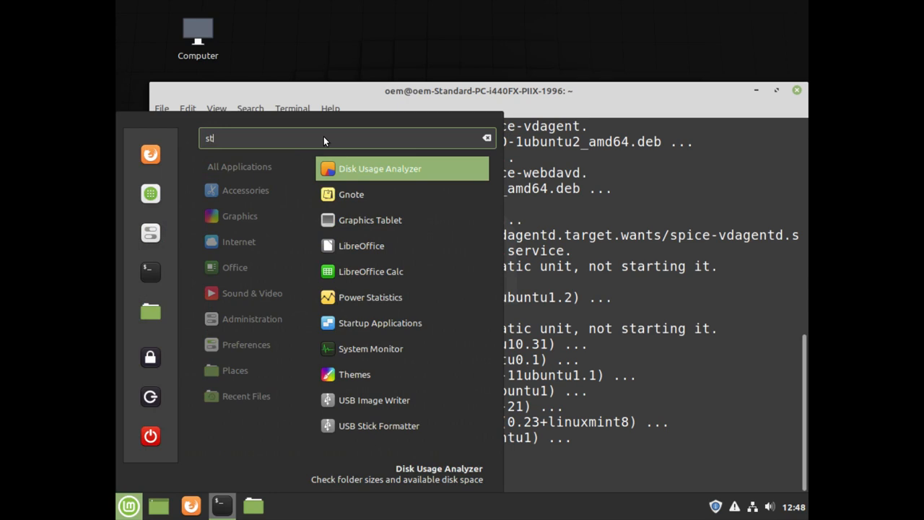
text(nlap)
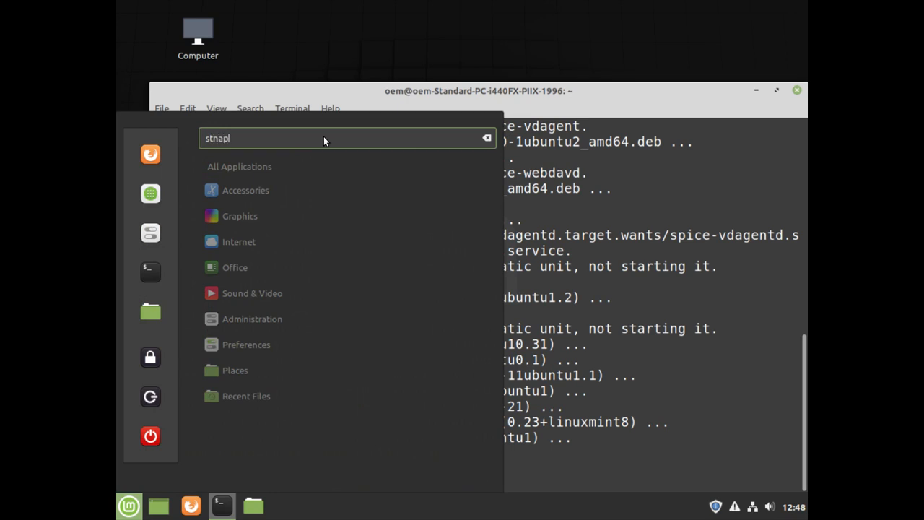
key(BackSpace)
key(BackSpace)
key(BackSpace)
key(BackSpace)
key(BackSpace)
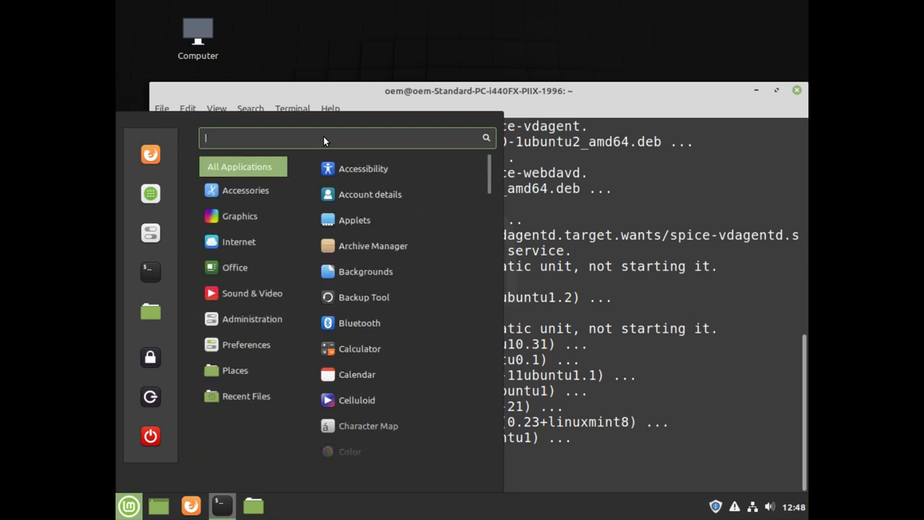
text(syl)
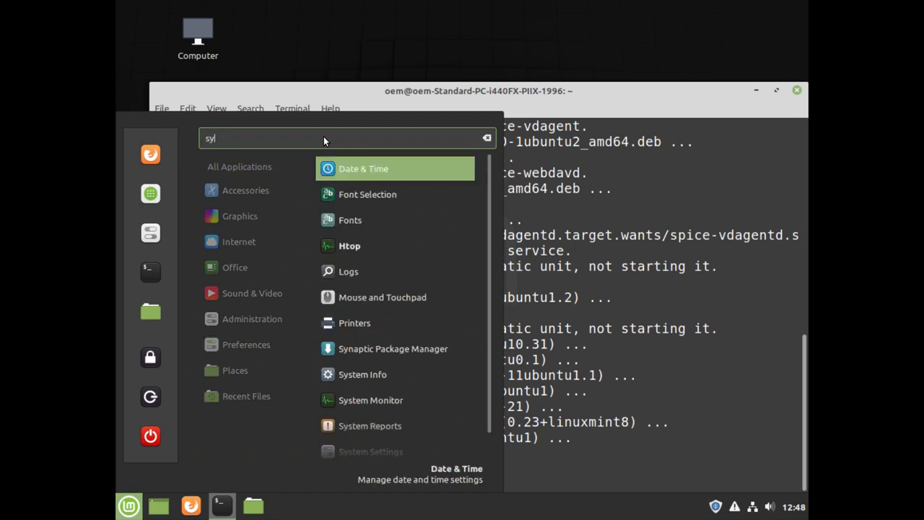
key(BackSpace)
text(n)
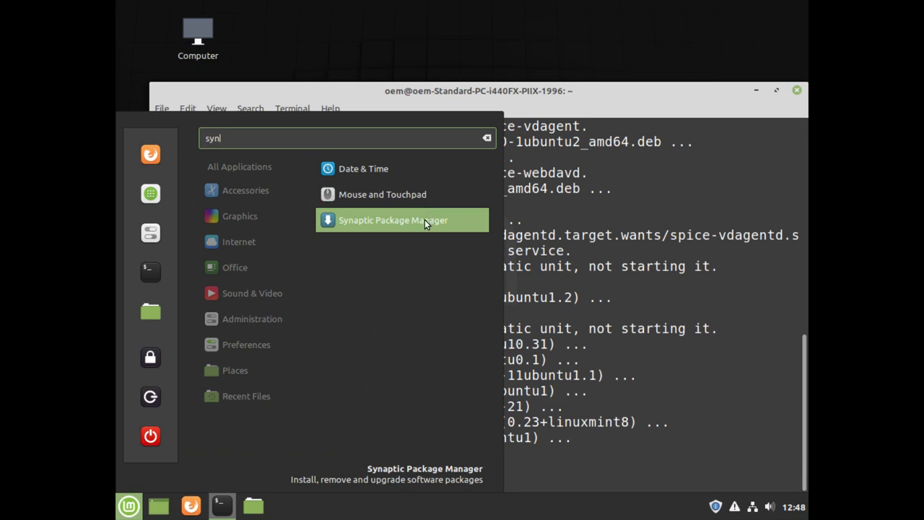
click(425, 219)
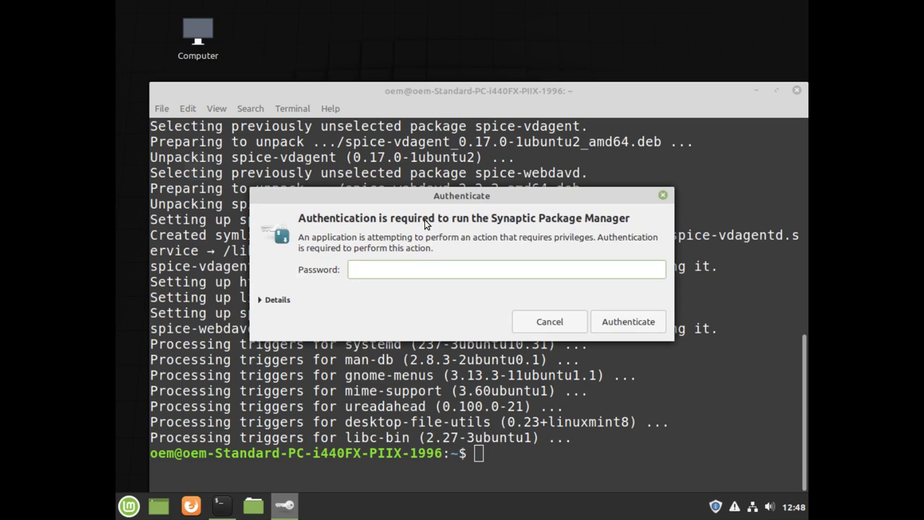
Authenticate Synaptic with the account password and close the Quick Introduction dialog
text(••••)
key(Return)
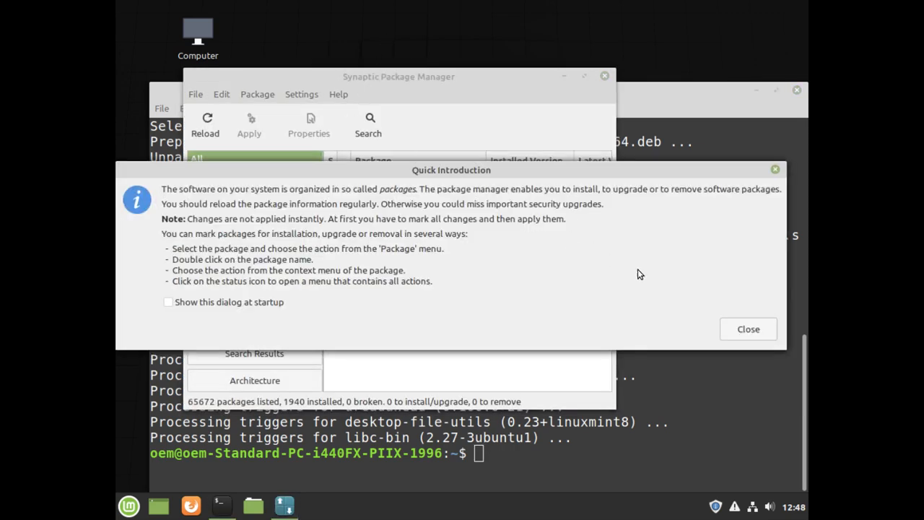
click(749, 330)
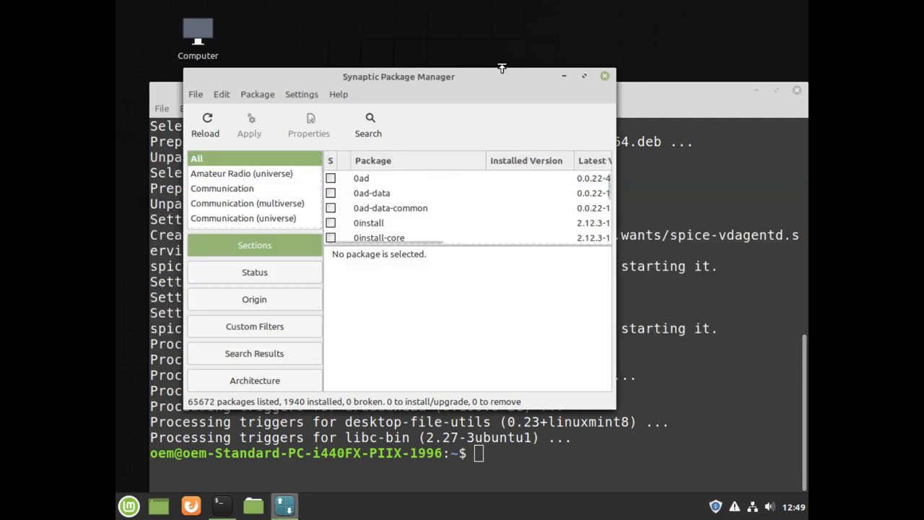
Check 'Consider recommended packages as dependencies' in Synaptic's Preferences and save
click(301, 95)
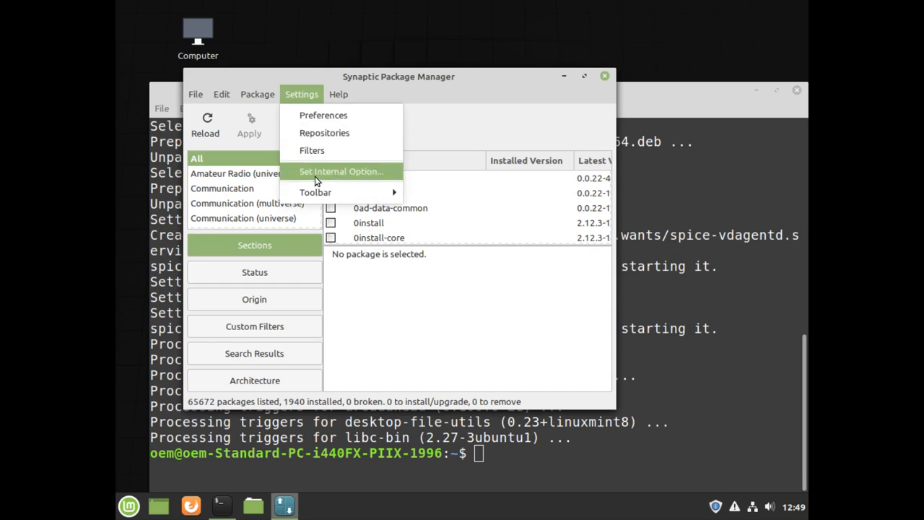
click(342, 114)
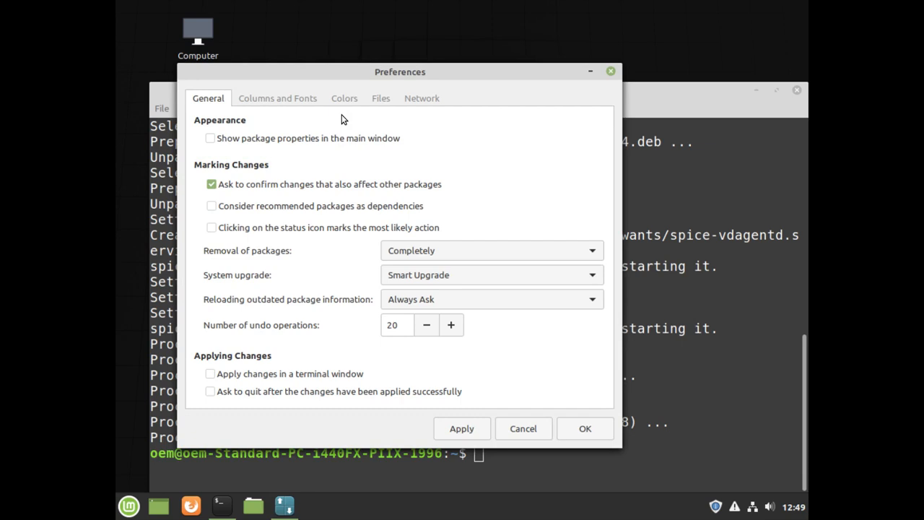
click(242, 214)
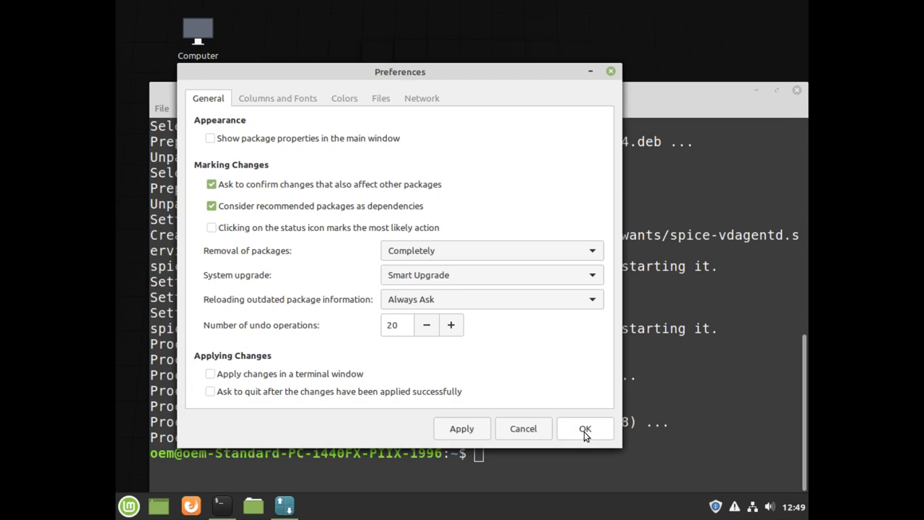
click(586, 430)
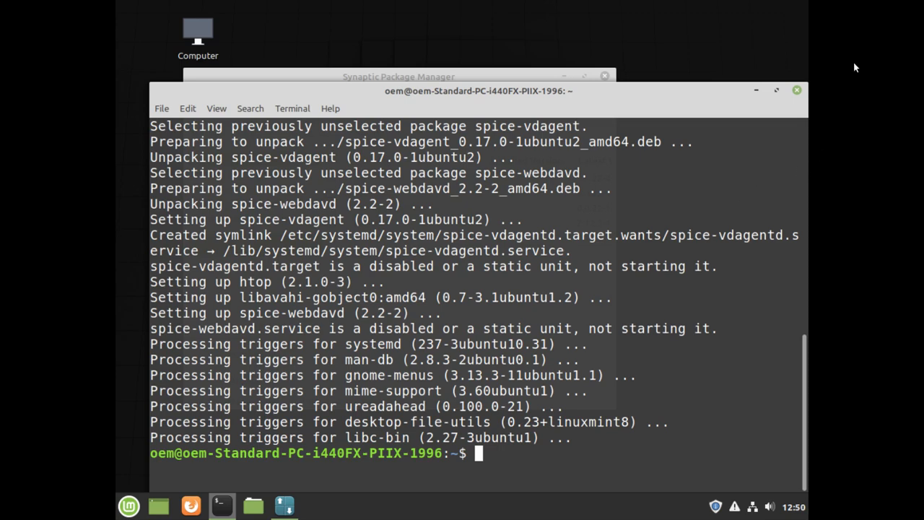
Close Terminal and Synaptic, then run 'Prepare for shipping to end user', authenticating and acknowledging the oem-config notice
click(798, 93)
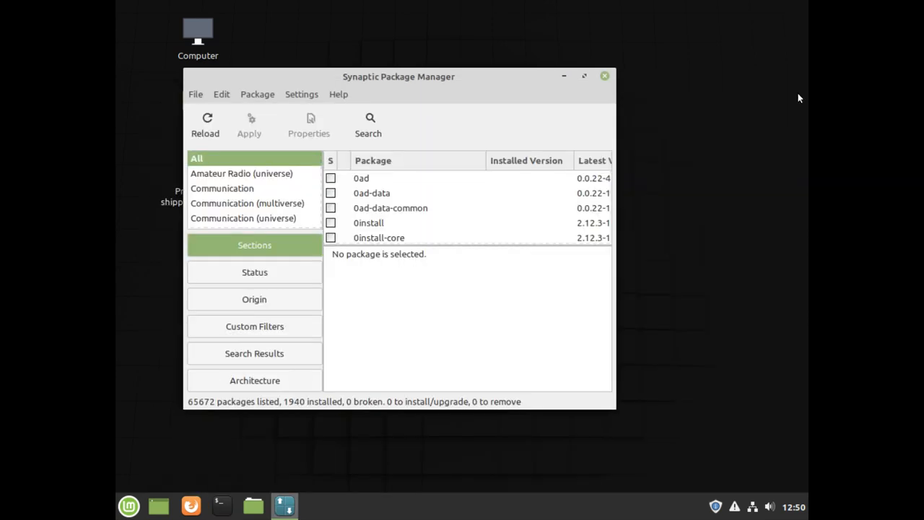
click(607, 75)
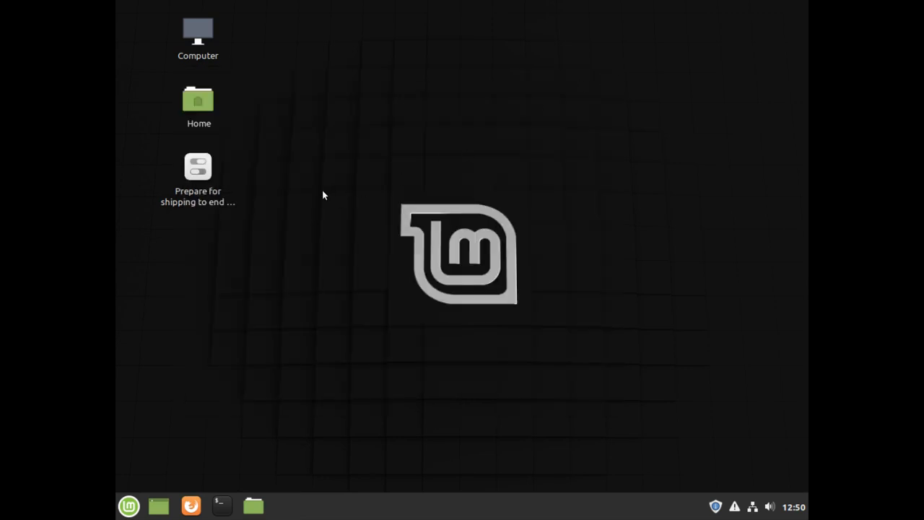
click(207, 178)
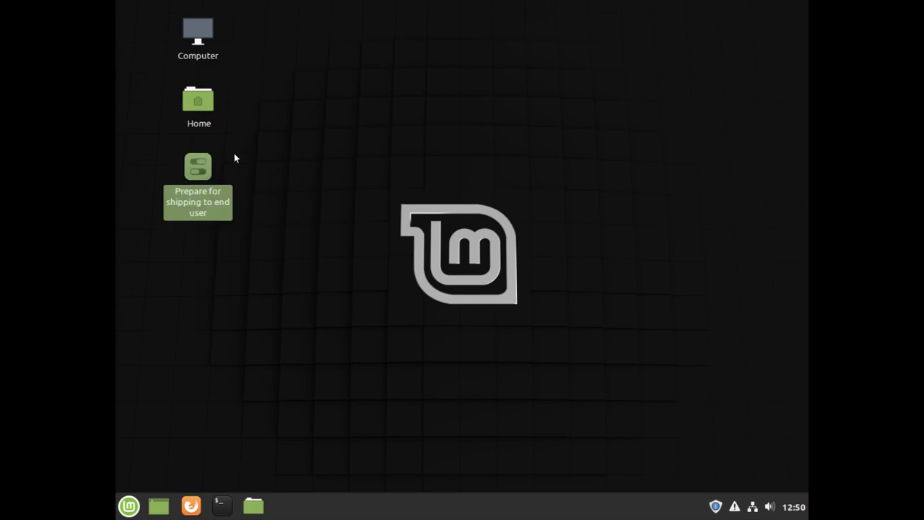
double_click(186, 175)
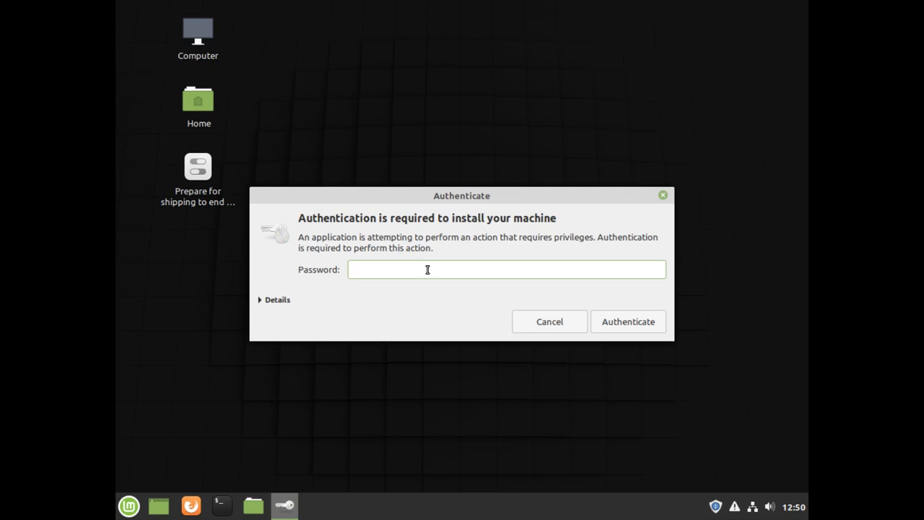
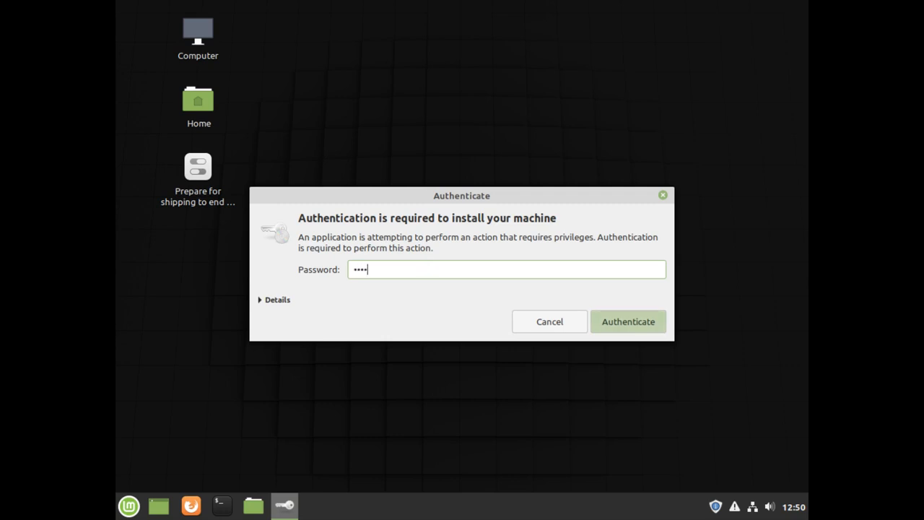
key(Return)
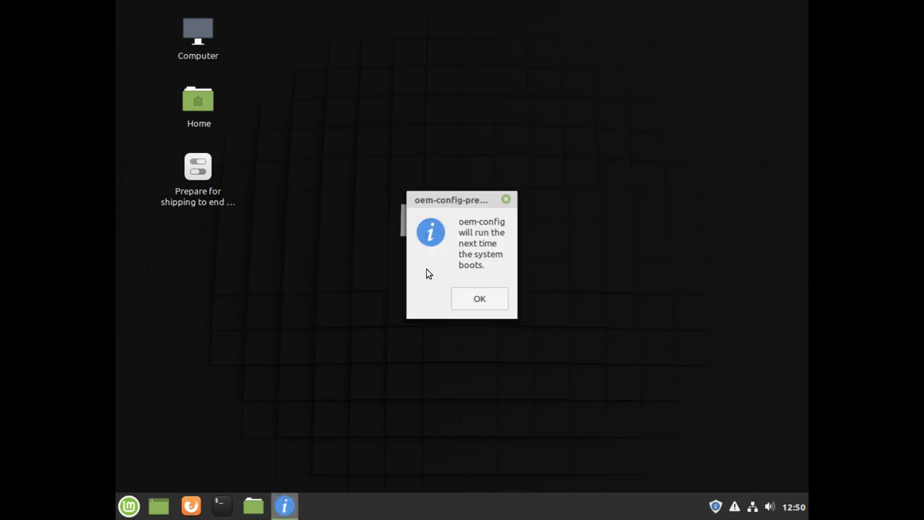
click(481, 299)
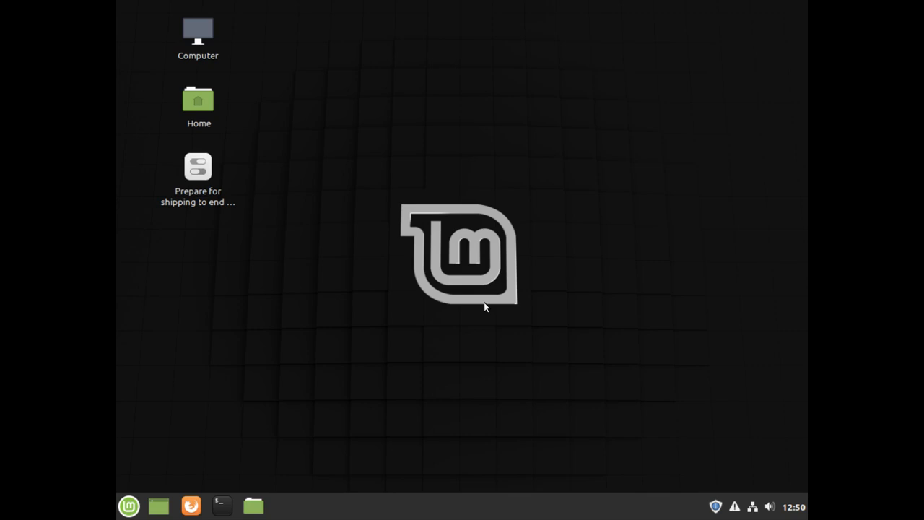
click(123, 501)
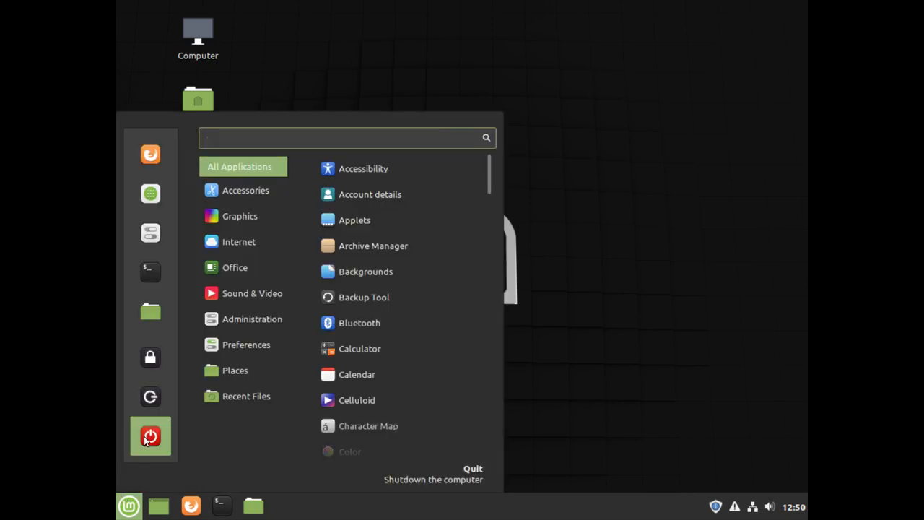
Choose Quit from the Mint menu and Restart the virtual machine
click(147, 440)
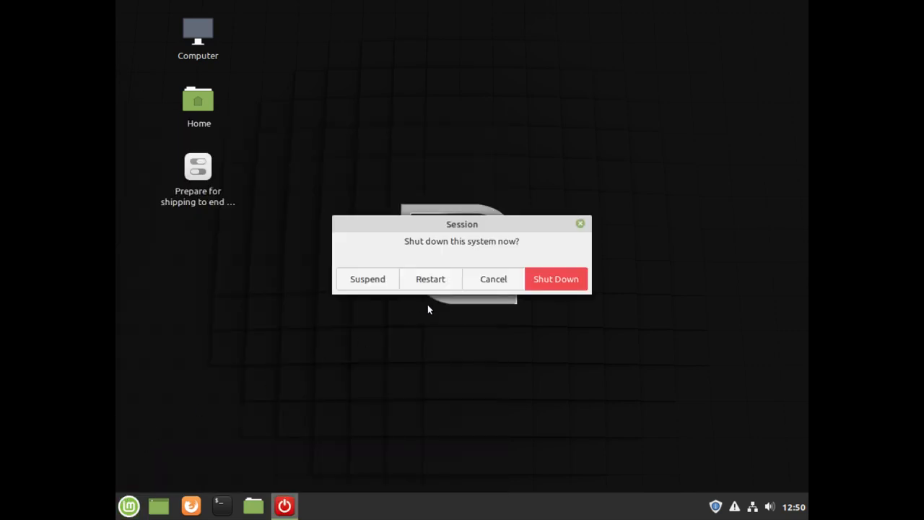
click(436, 279)
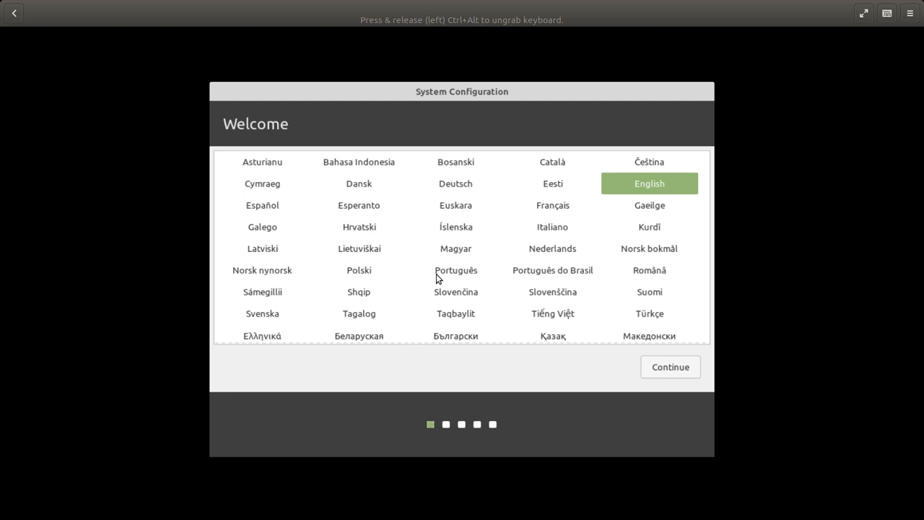
Accept English, the English (US) keyboard layout and the New York location
key(Return)
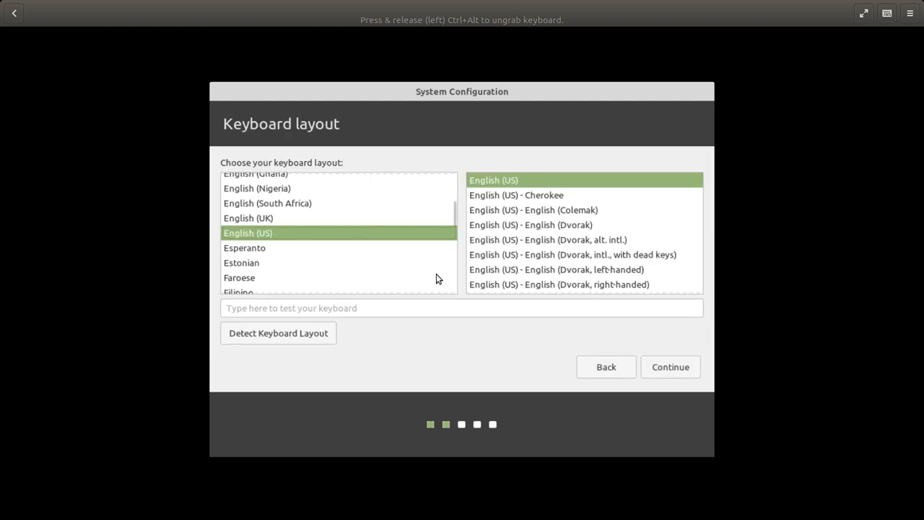
key(Return)
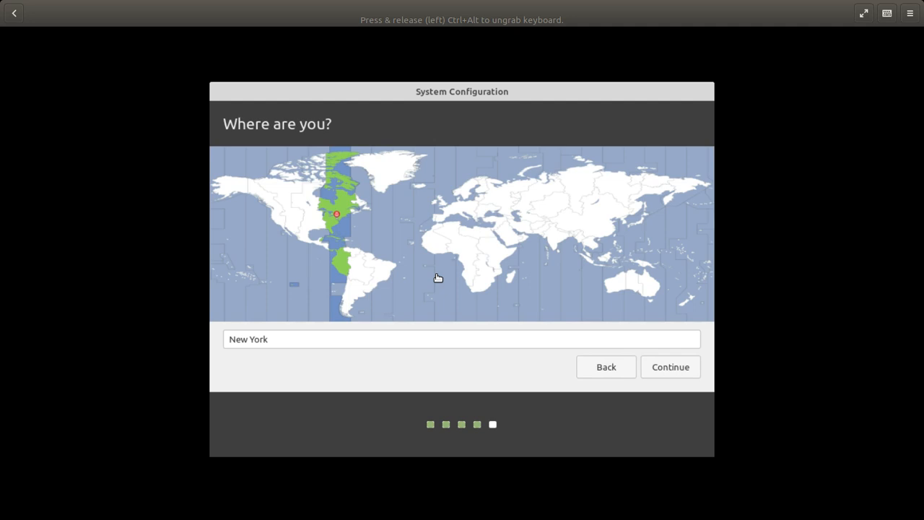
key(Return)
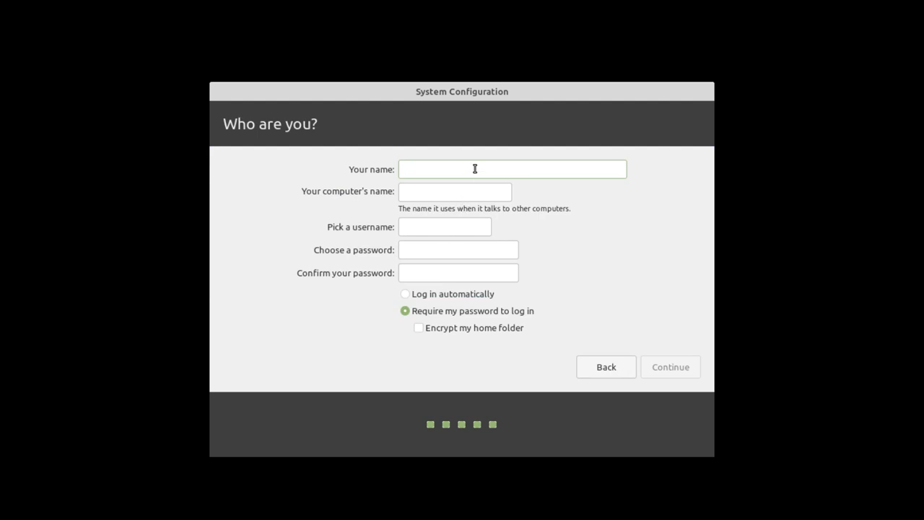
Enter the new user's full name, rename the computer to LM-VM, set and confirm a password, and continue
text(Jo)
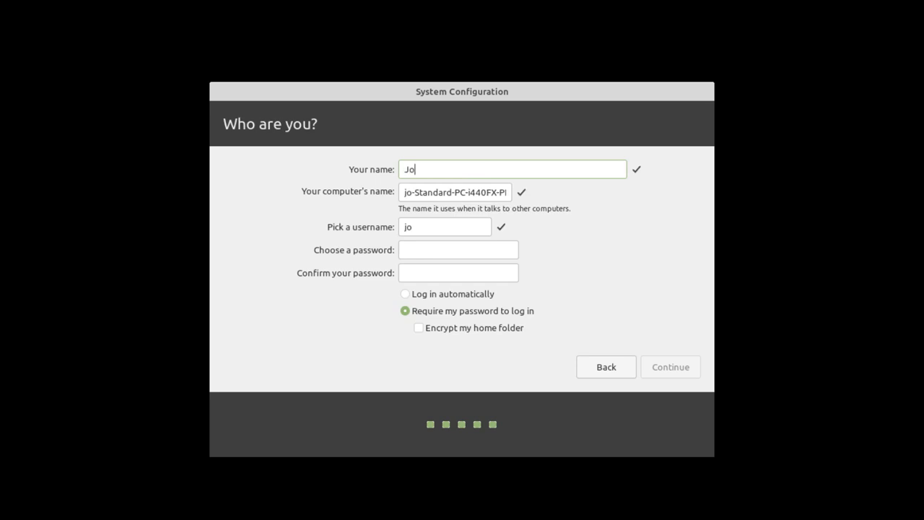
text(e Collins)
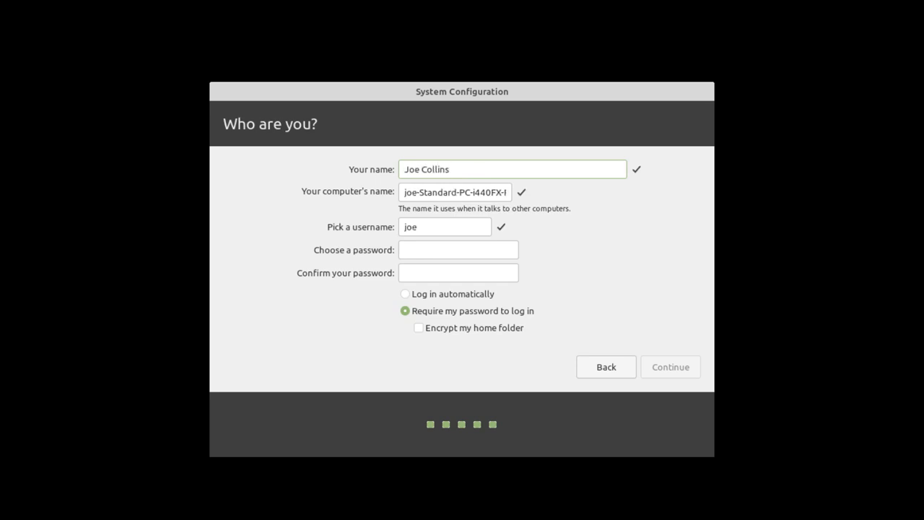
double_click(486, 192)
triple_click(486, 191)
key(BackSpace)
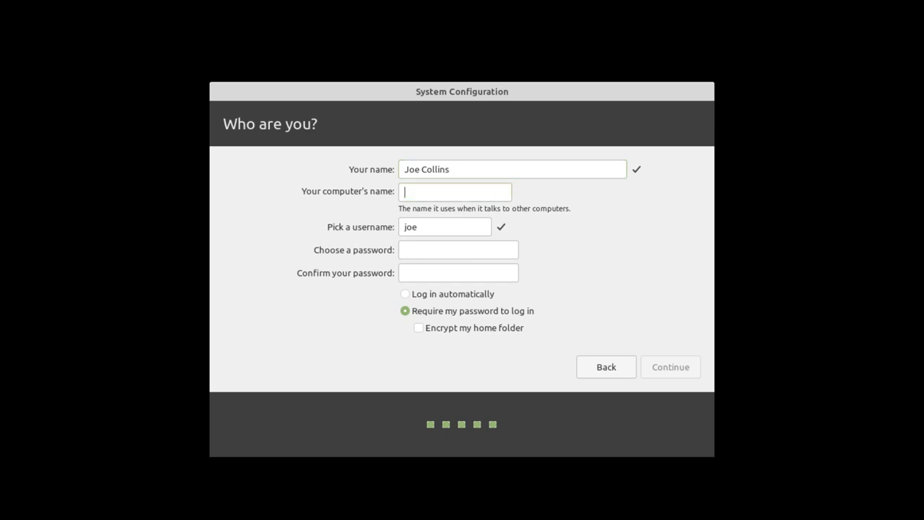
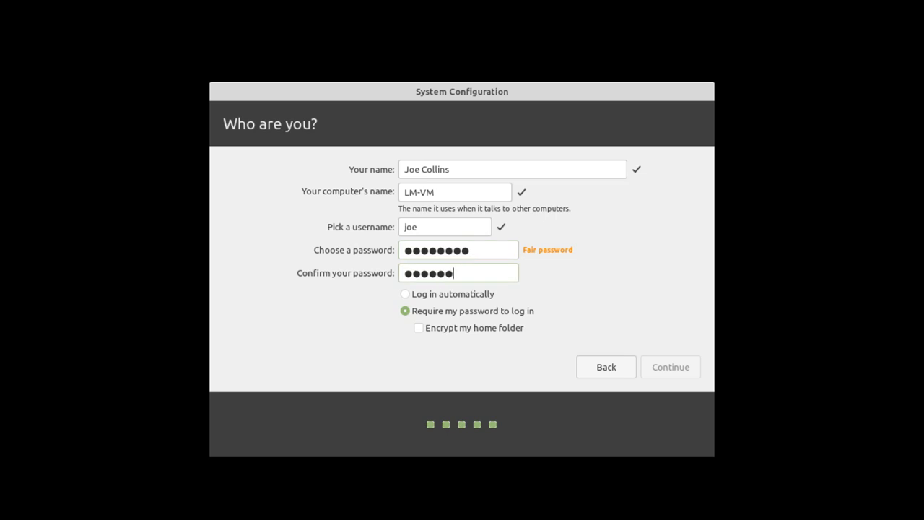
key(Return)
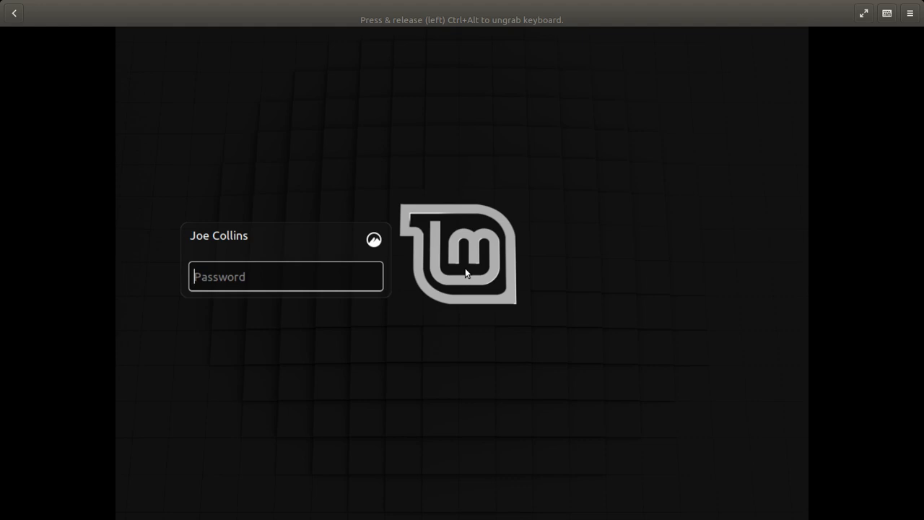
Log in with the new user's password, then dismiss the video drivers notice and Welcome to Linux Mint window
text(password)
key(Return)
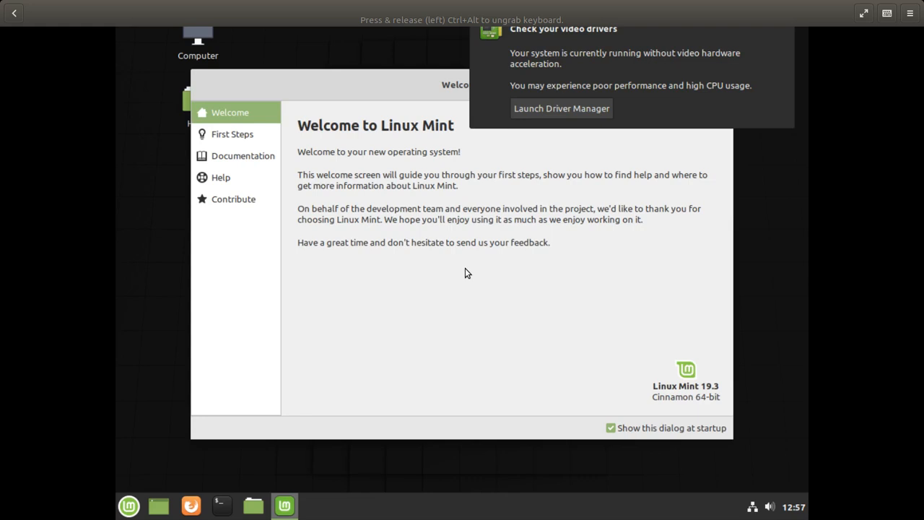
click(637, 38)
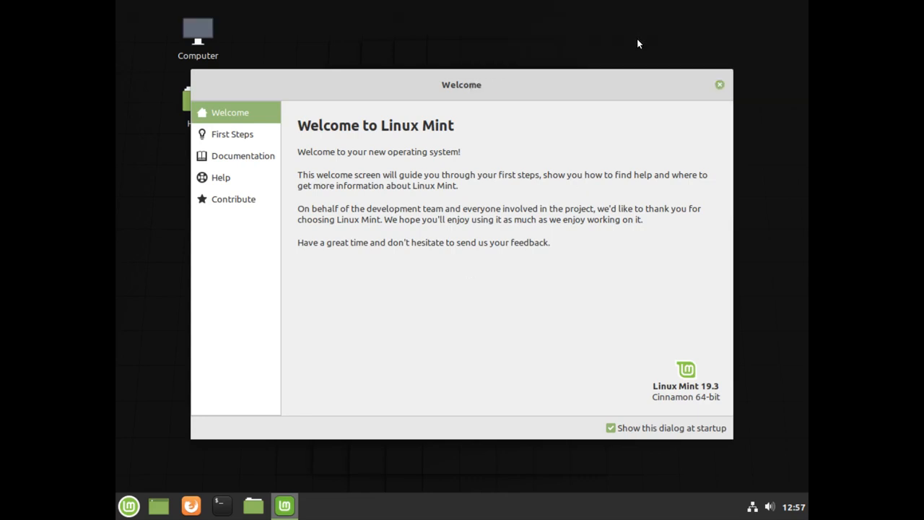
click(721, 85)
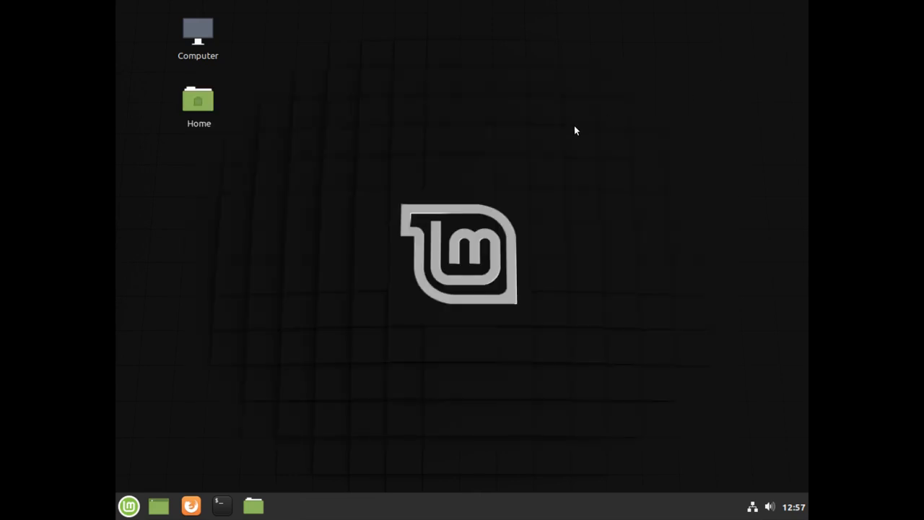
Open a terminal with enlarged text, check system load in htop, then reboot the system
key(ctrl+alt+t)
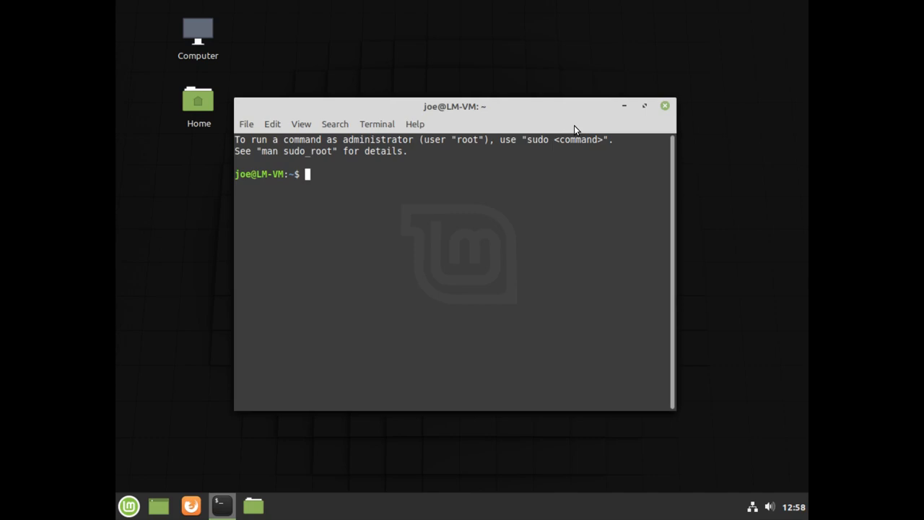
key(ctrl+plus)
key(ctrl+plus)
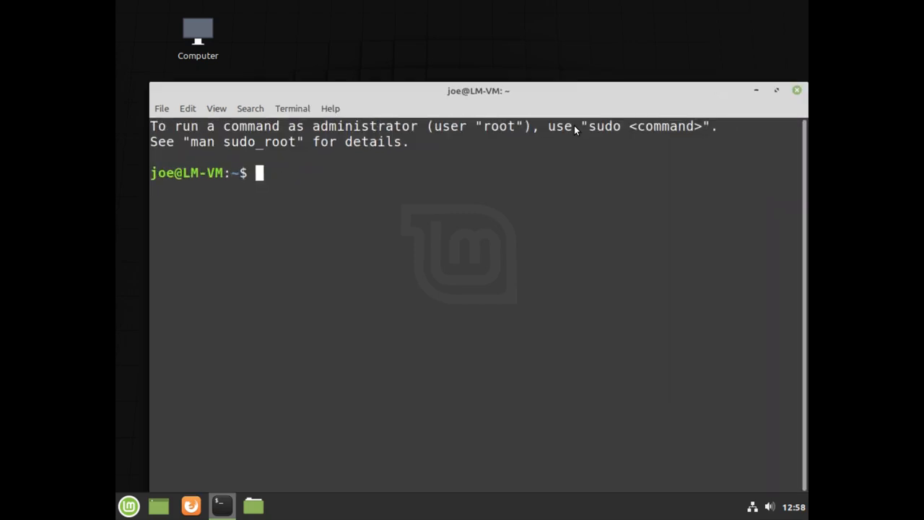
text(htop)
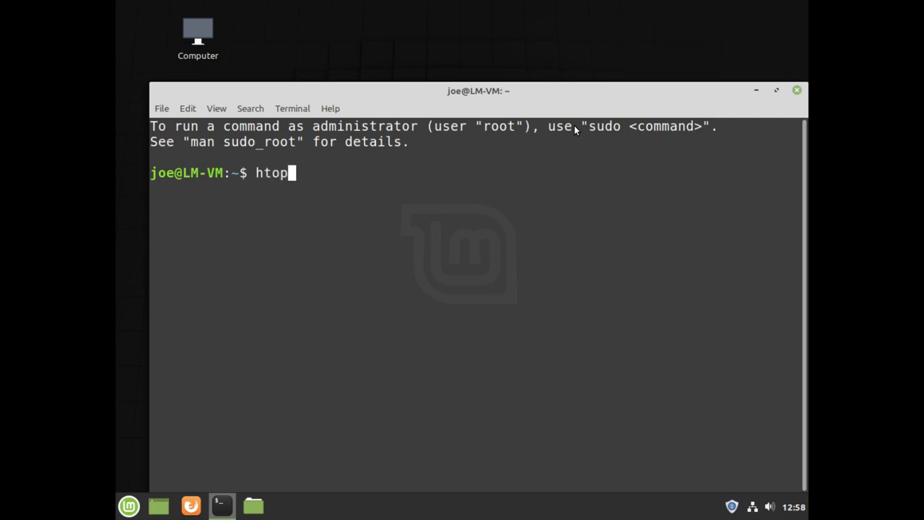
key(Return)
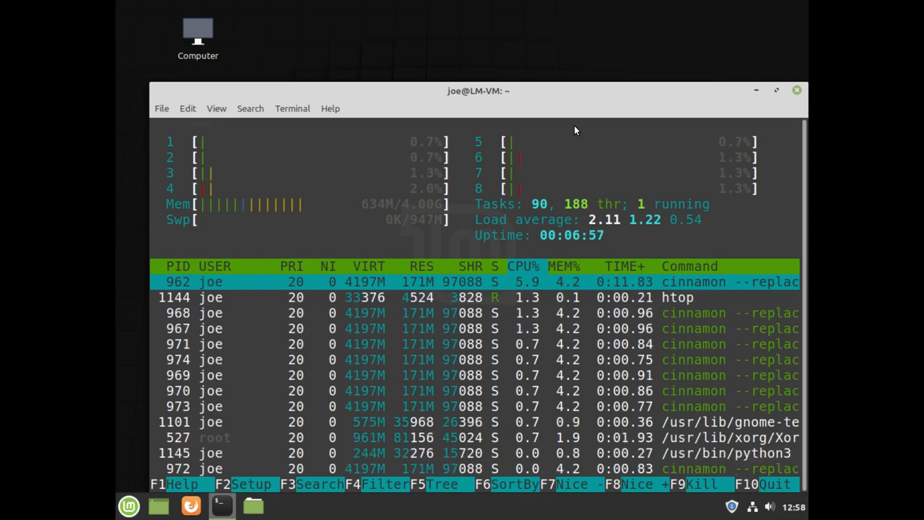
key(q)
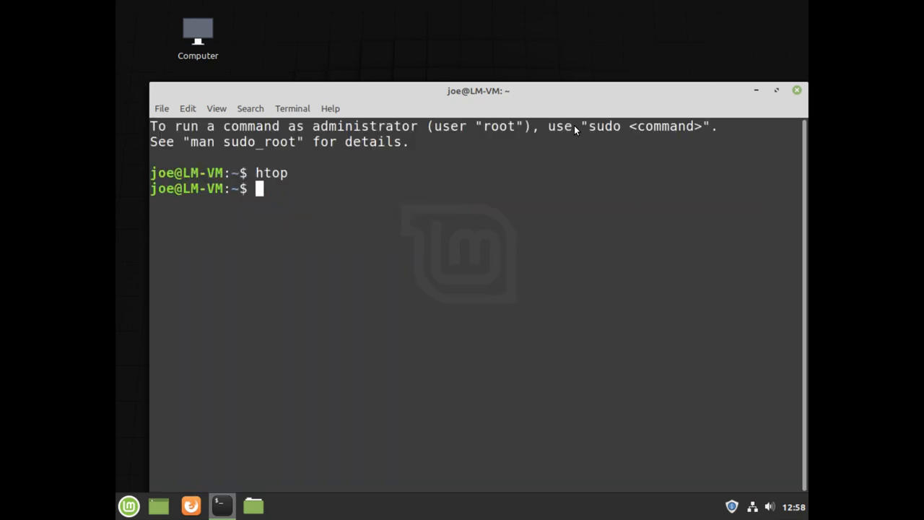
text(reboot)
key(Return)
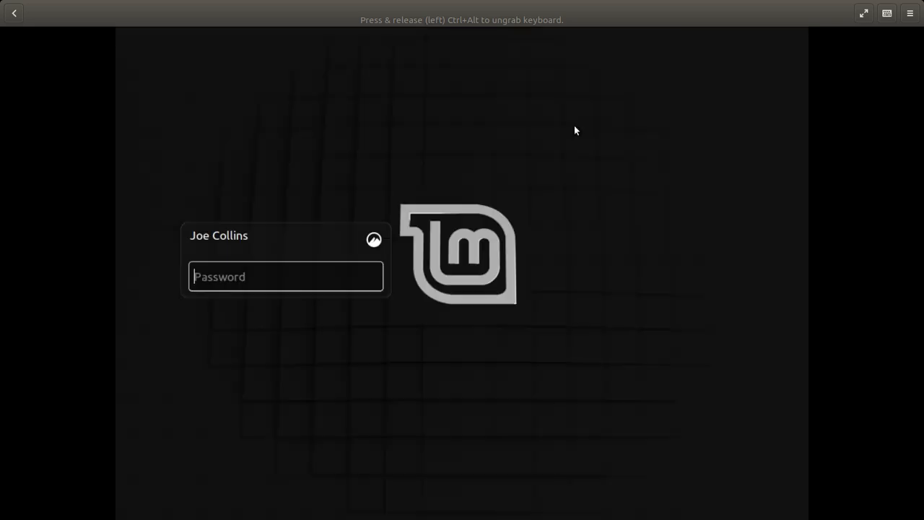
Log back in as the new user with the account password
text(********)
key(Return)
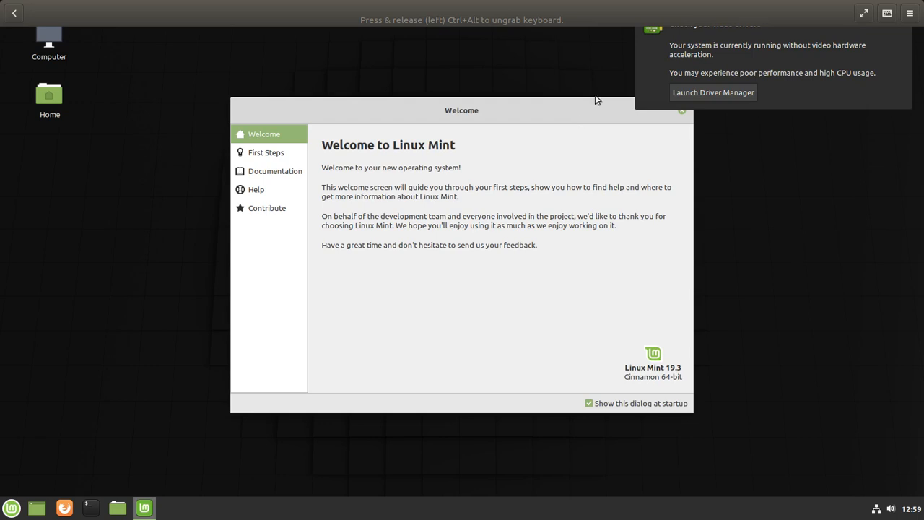
Dismiss the video drivers warning and close the Welcome to Linux Mint window
click(711, 68)
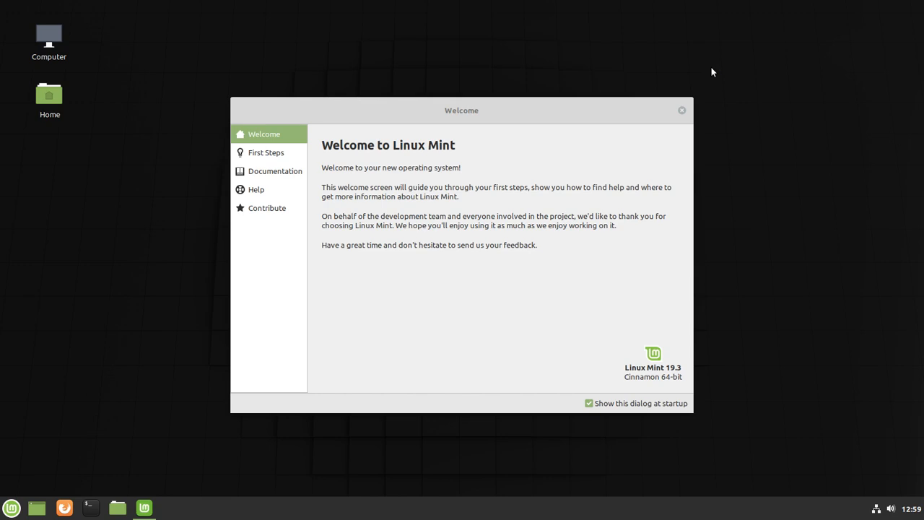
click(692, 116)
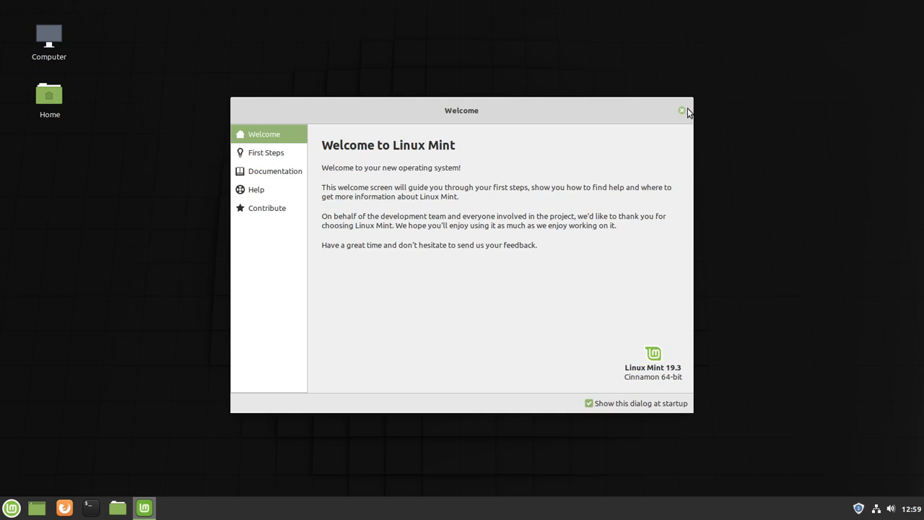
click(682, 111)
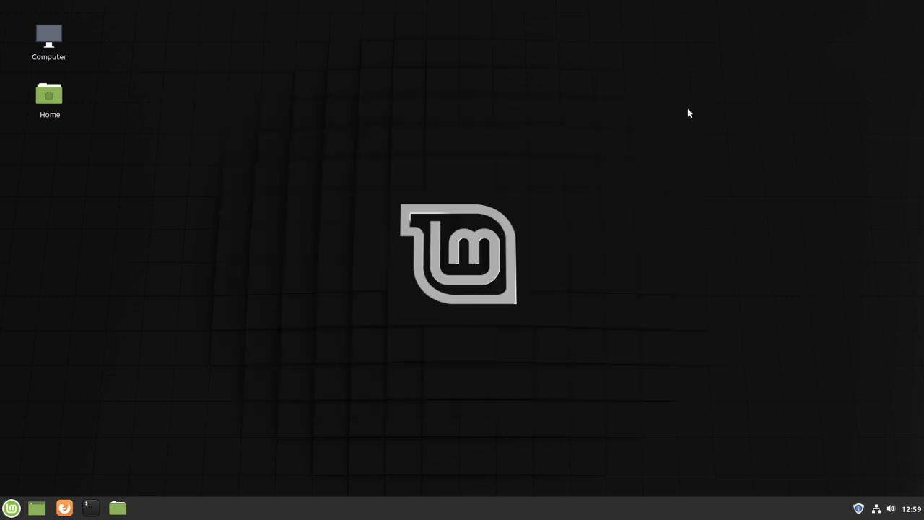